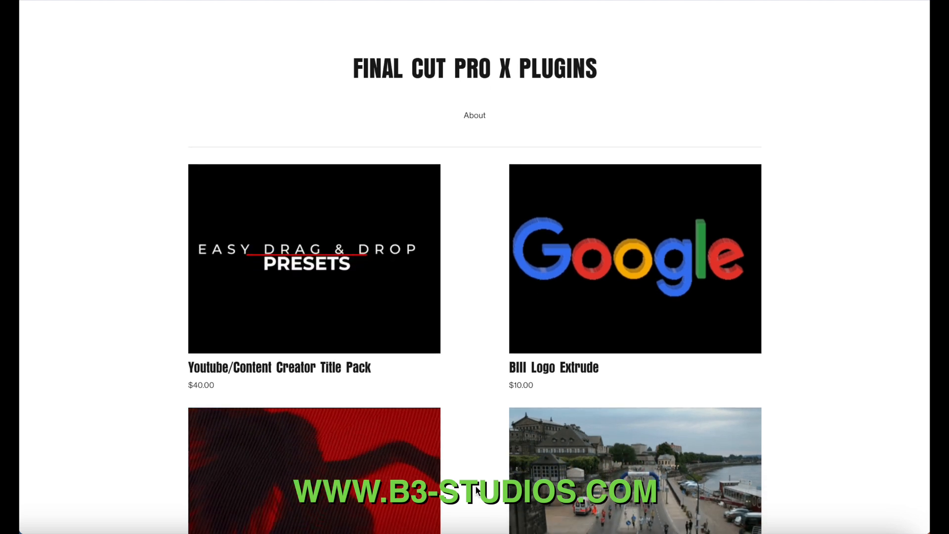
Step: Scroll the plugin grid down to the BIII Authentic VHS Overlay listing at $10.00
scroll(476, 489, down, 6)
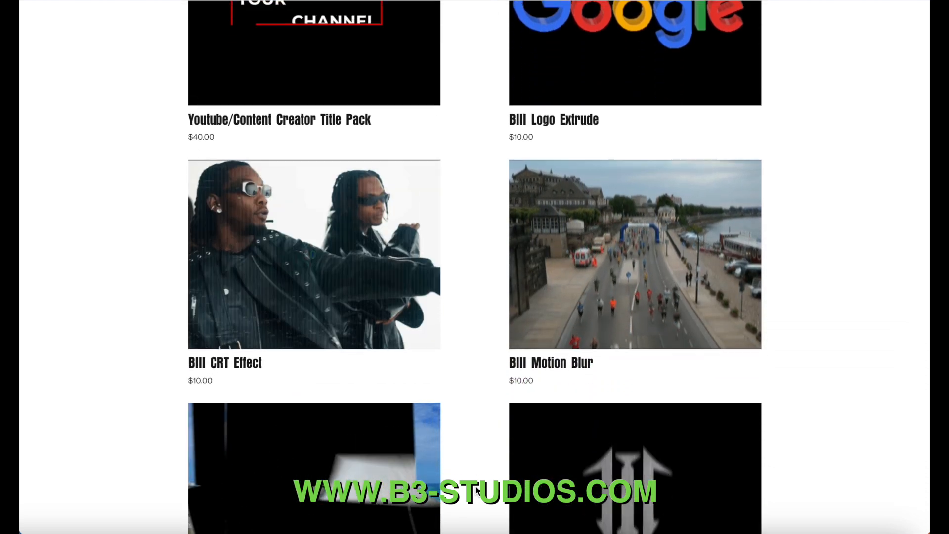
scroll(476, 489, down, 6)
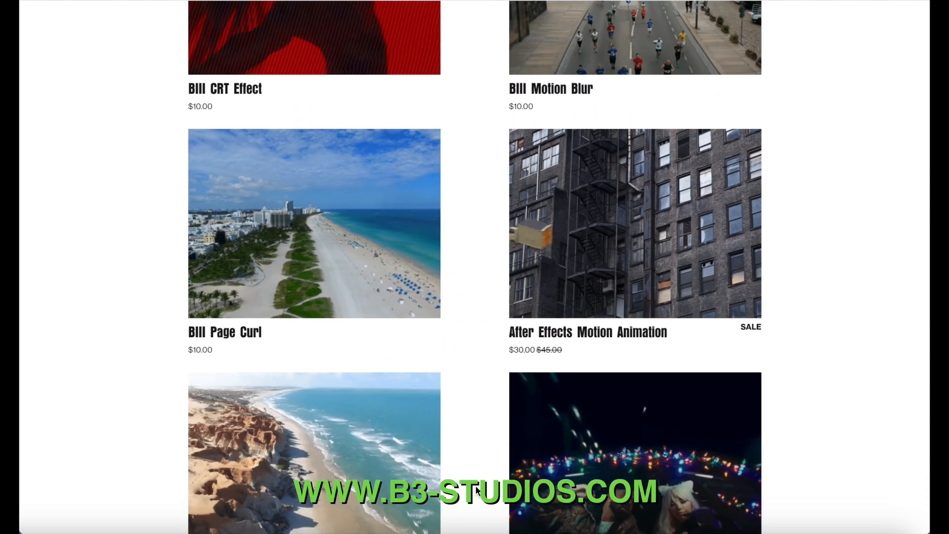
scroll(476, 490, down, 7)
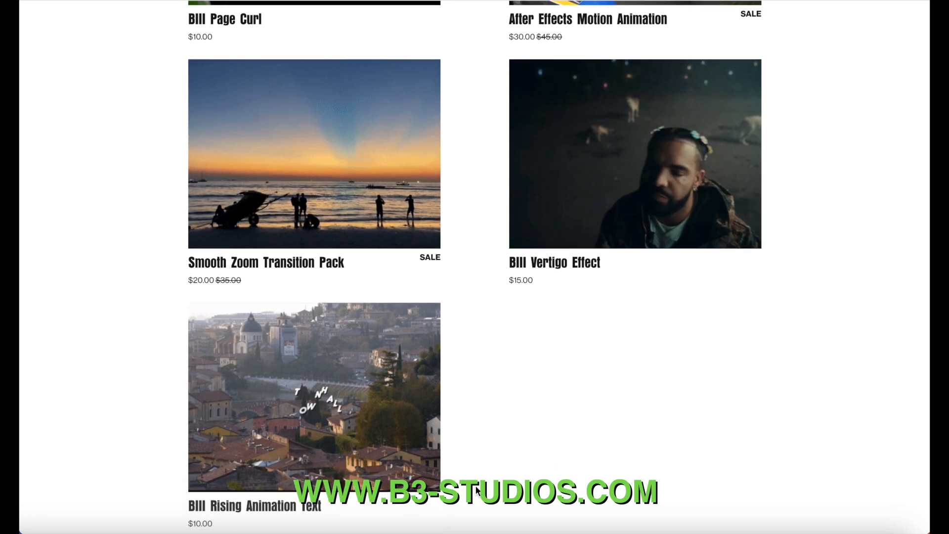
scroll(476, 489, down, 5)
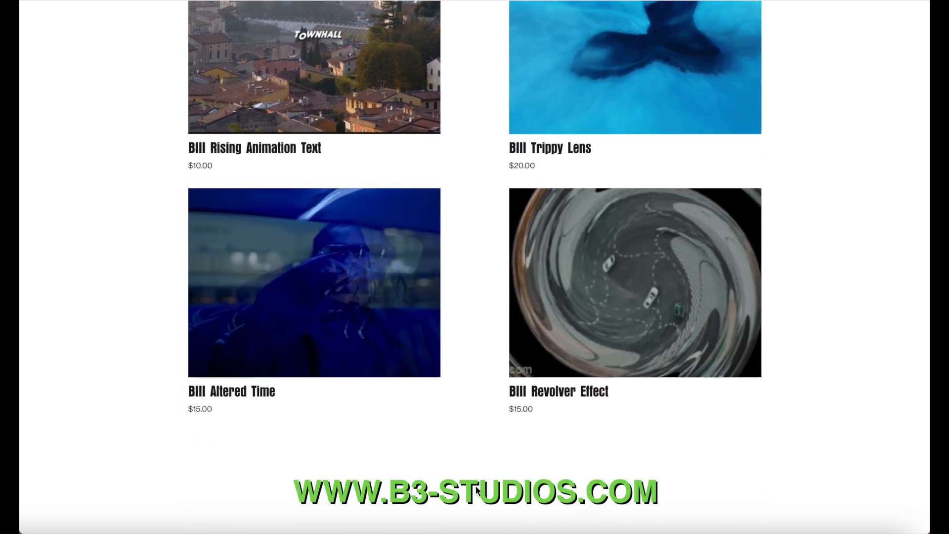
scroll(475, 489, down, 8)
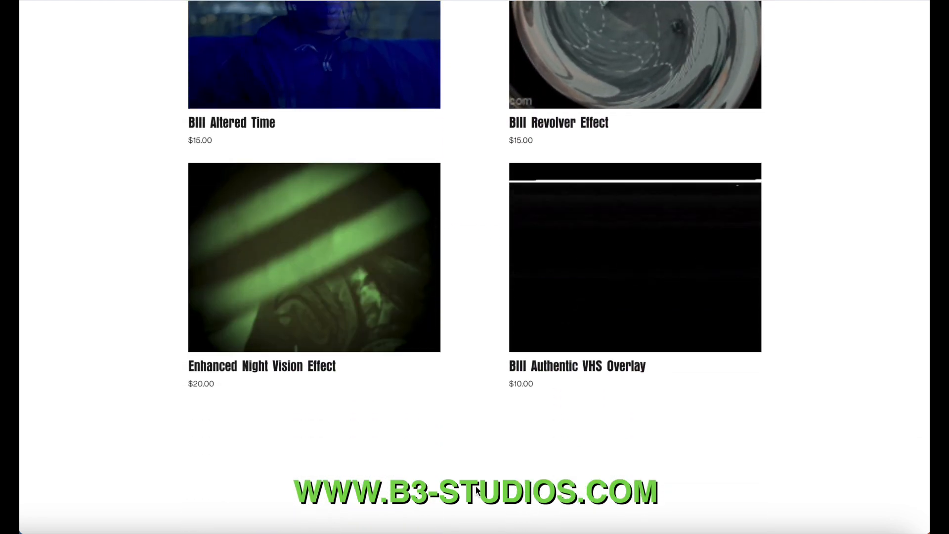
scroll(476, 489, down, 1)
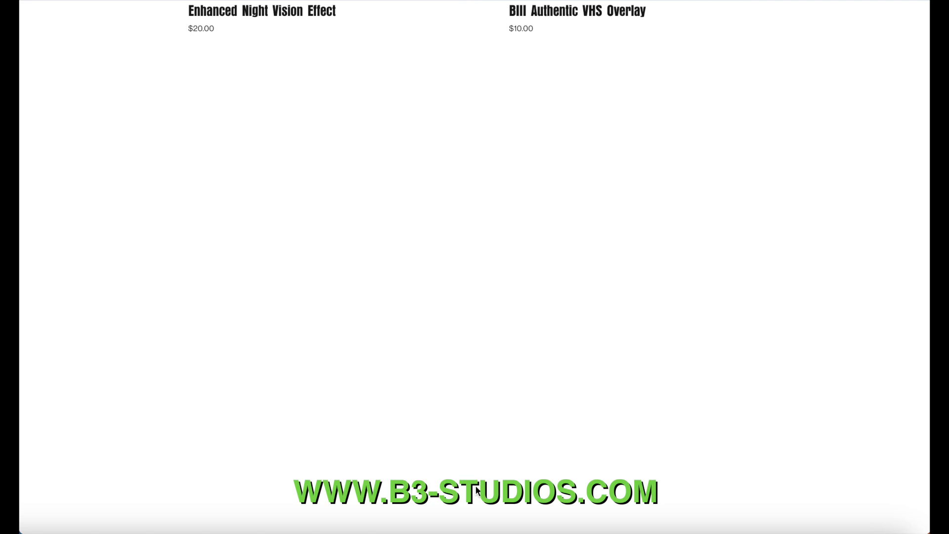
scroll(475, 485, down, 1)
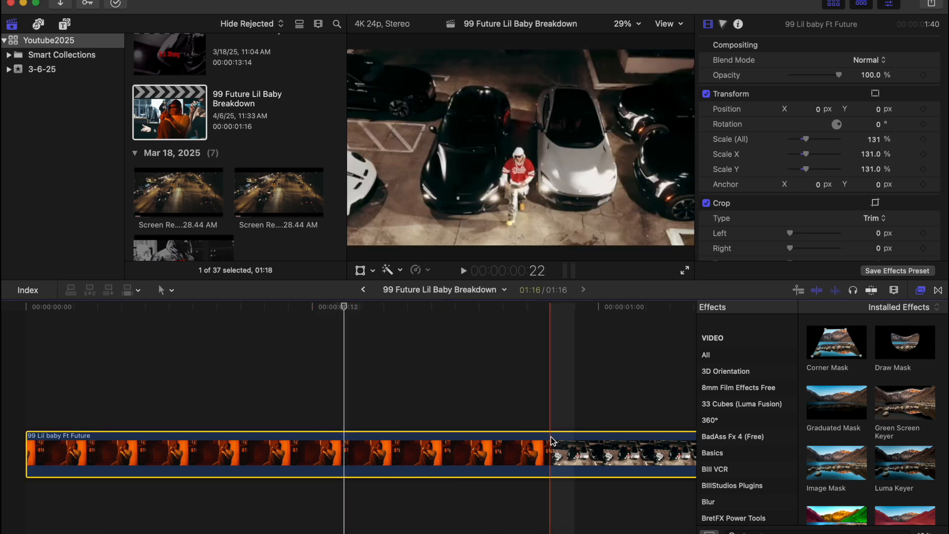
Step: Blade the footage where the orange-lit shot ends and select the first orange clip
key(super+b)
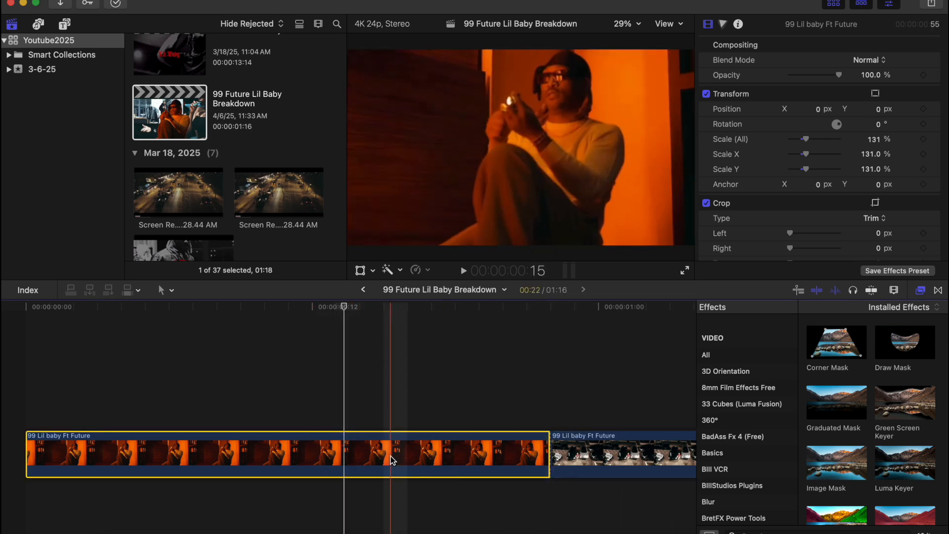
click(28, 415)
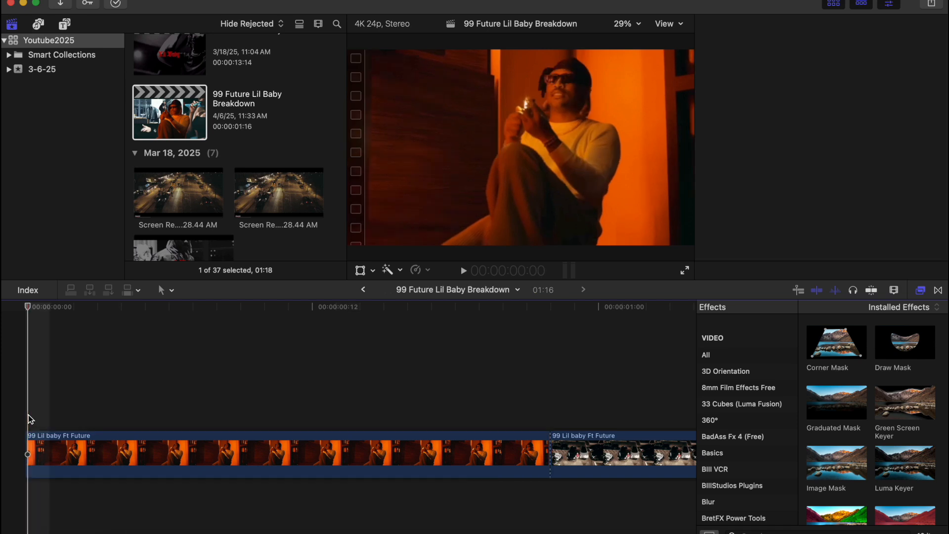
click(95, 448)
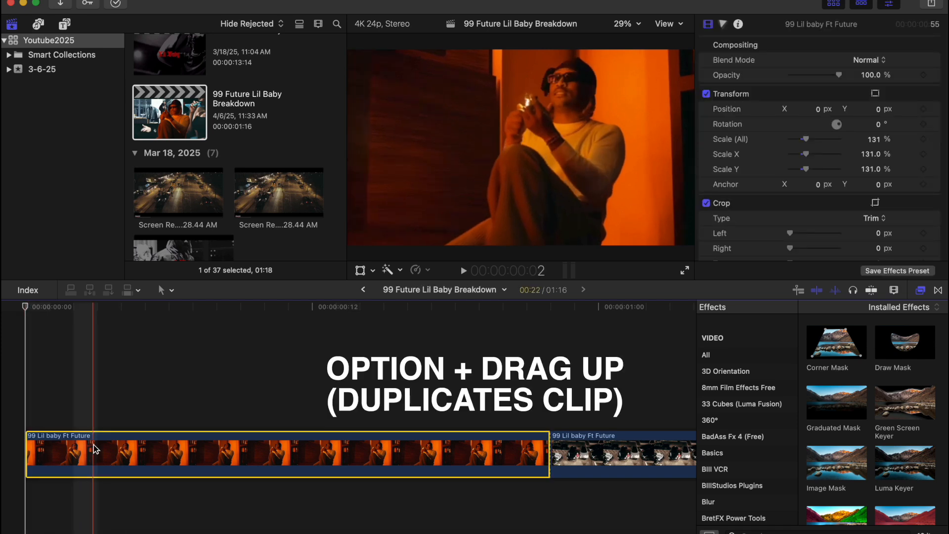
Step: Option-drag the orange opening clip upward to make a connected copy above it
drag(93, 444, 98, 395)
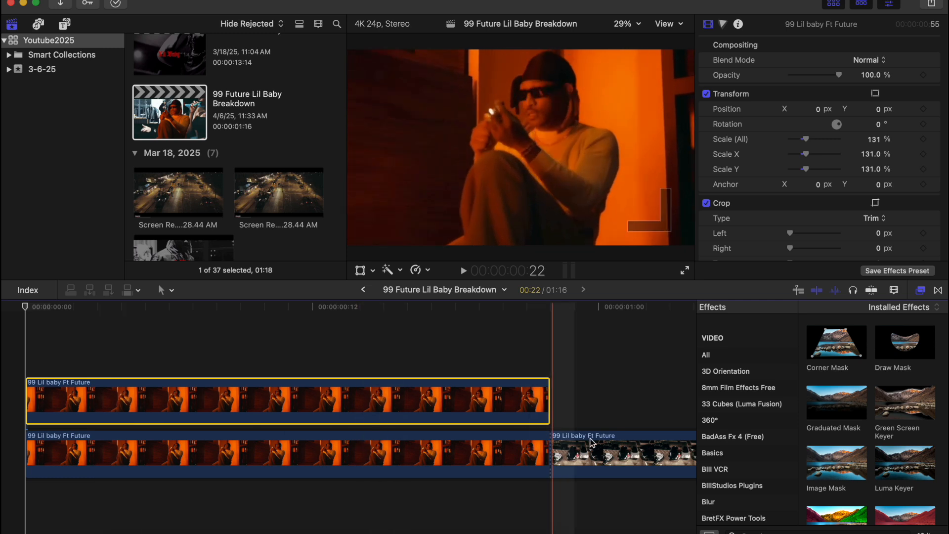
scroll(828, 502, down, 3)
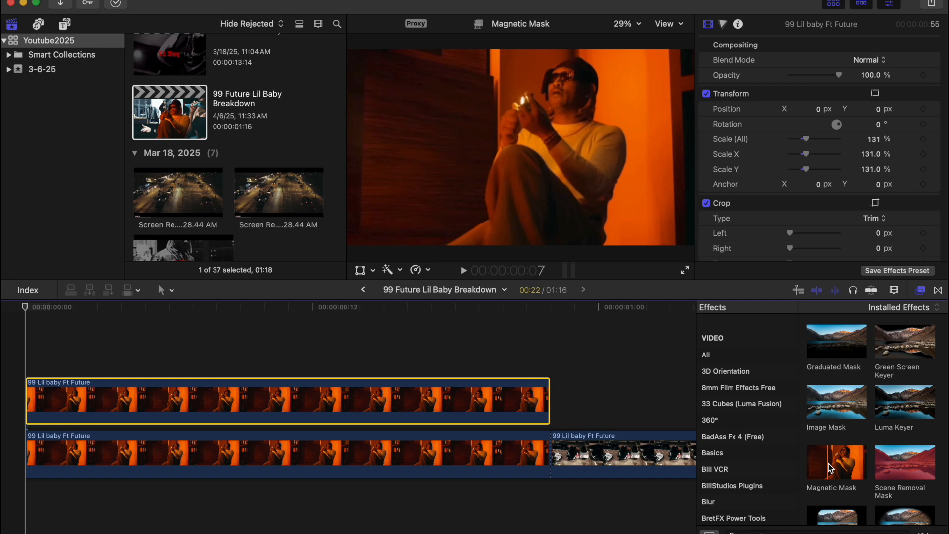
Step: Drag the Magnetic Mask effect from the Effects browser onto the upper orange clip
drag(830, 468, 396, 396)
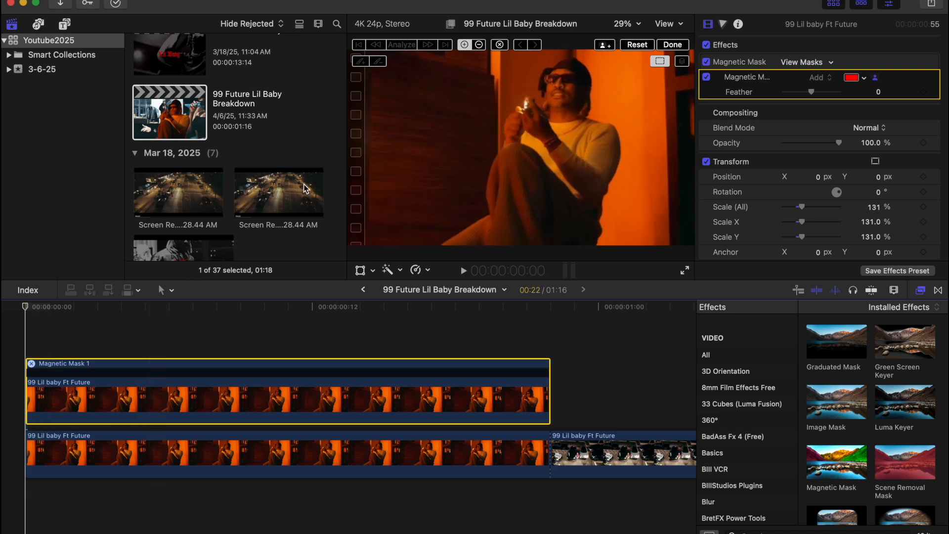
Step: Mask the seated man by marking his head and legs, then analyze the mask across the clip
click(571, 71)
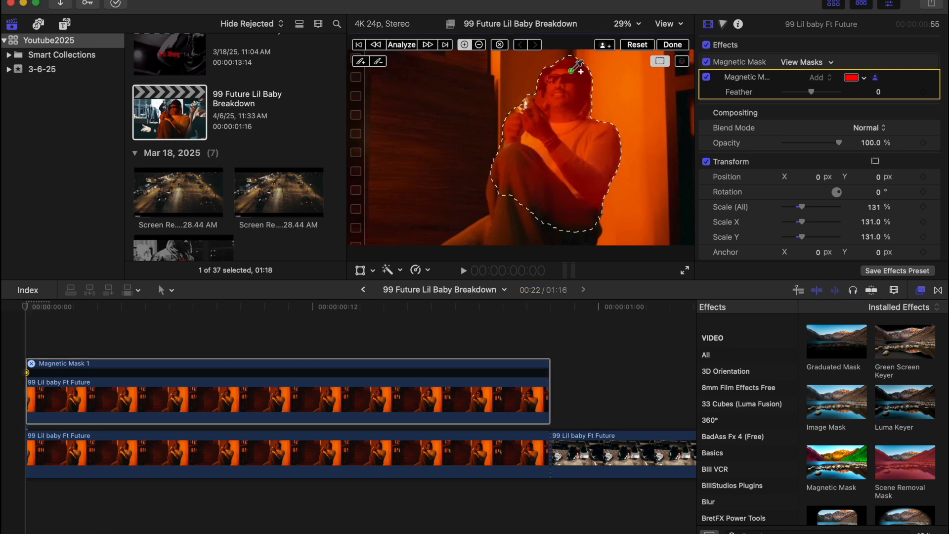
click(490, 220)
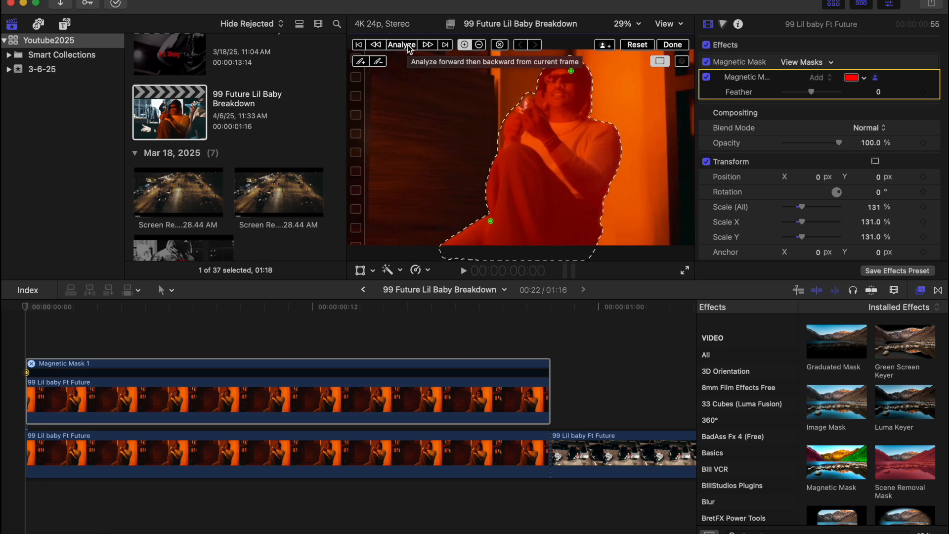
click(402, 45)
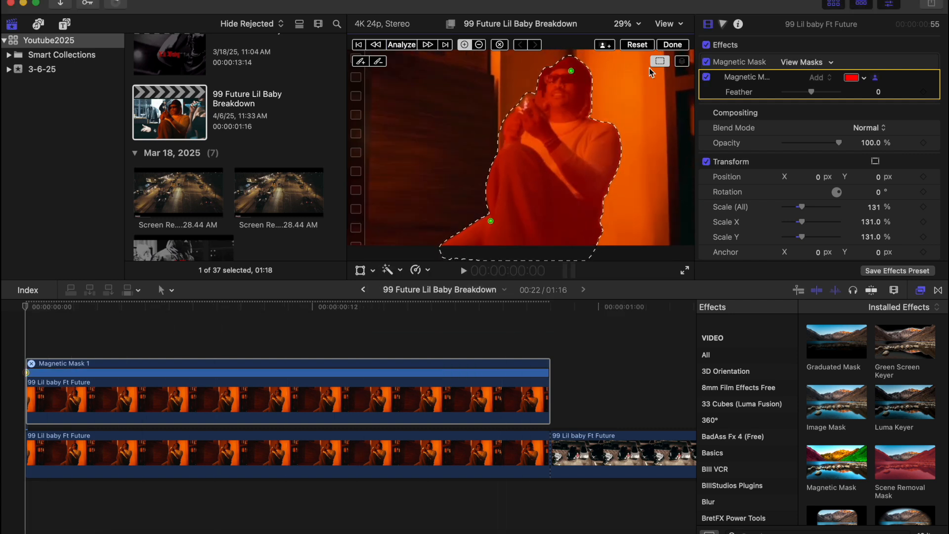
click(677, 46)
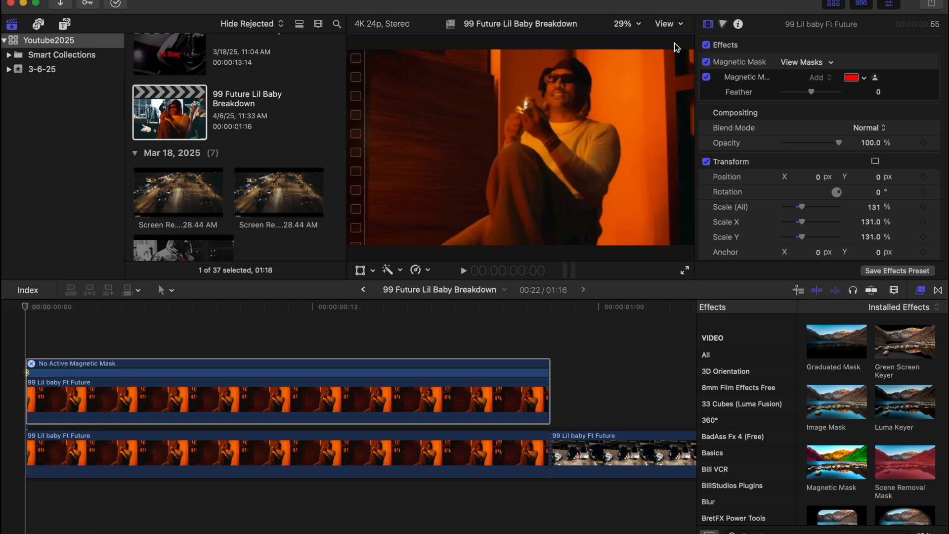
click(208, 445)
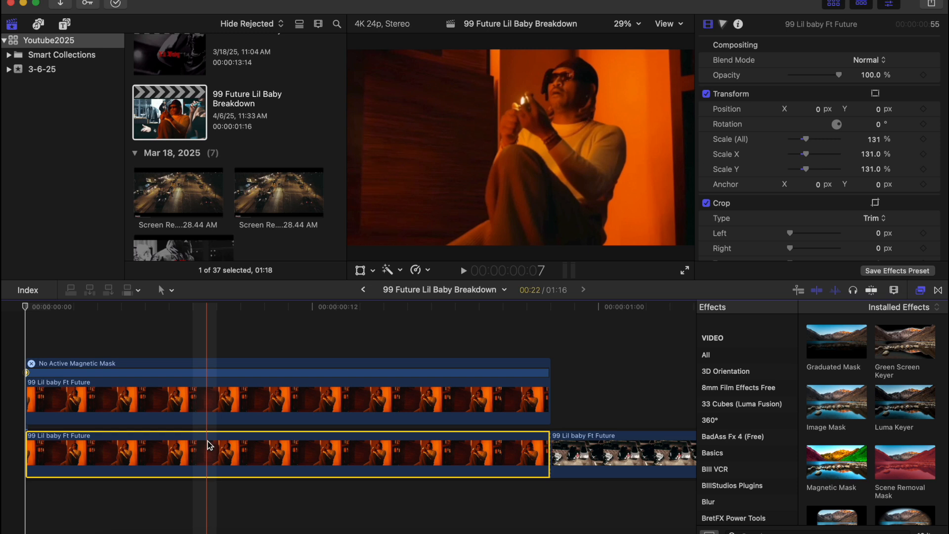
key(v)
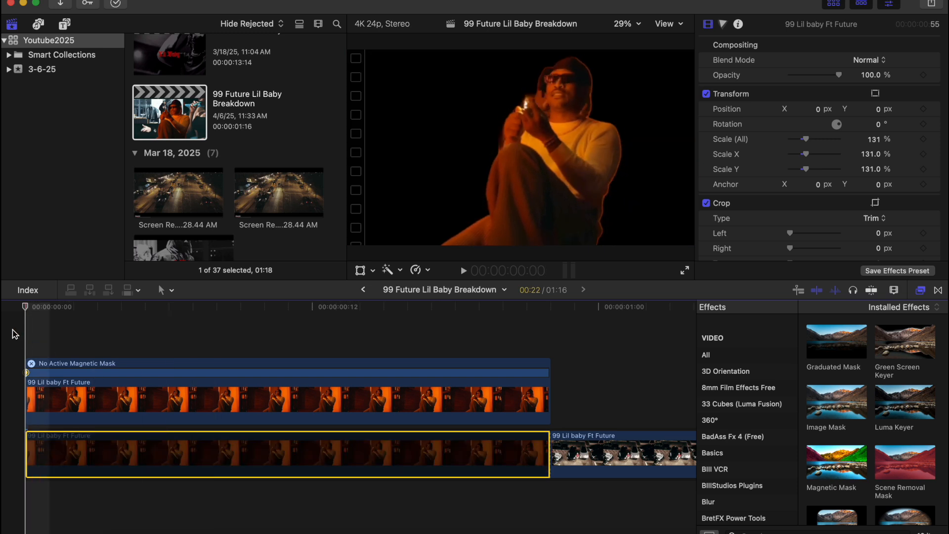
key(space)
key(space)
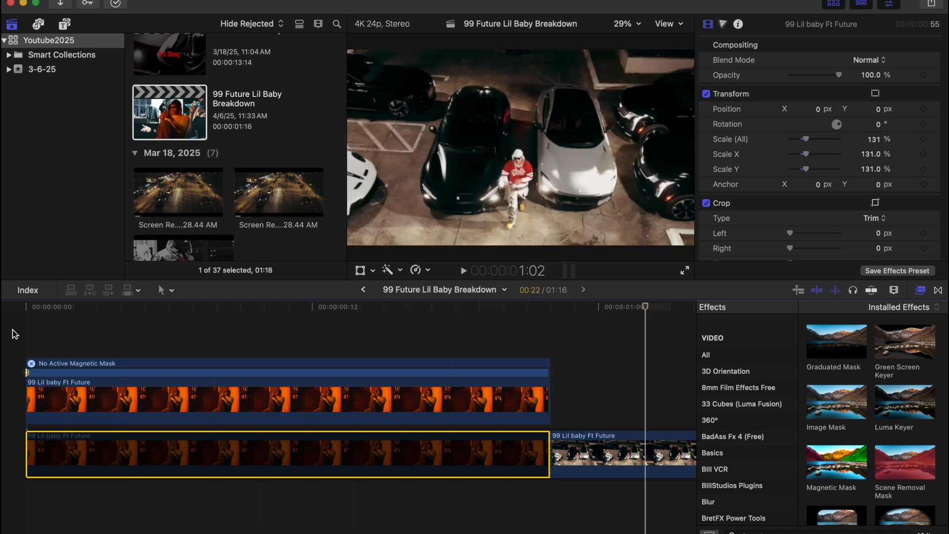
click(15, 334)
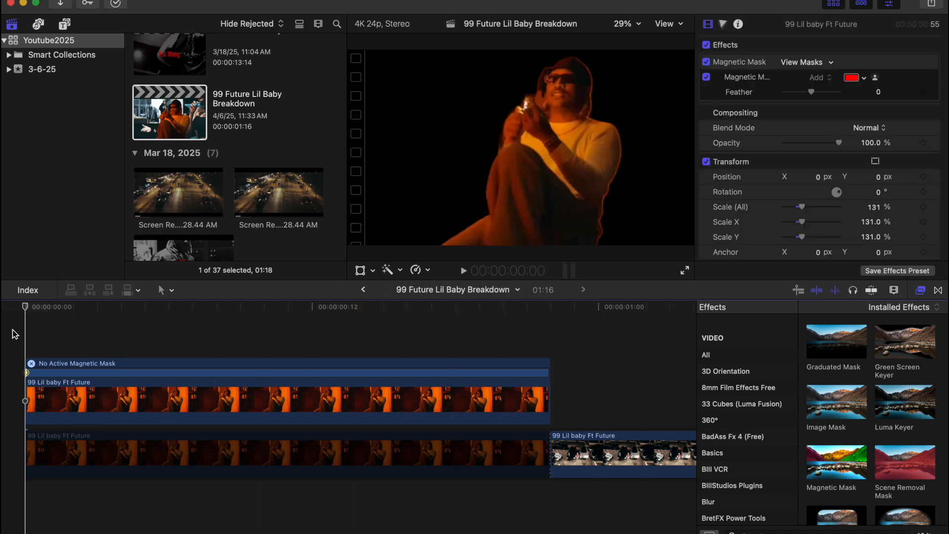
click(124, 445)
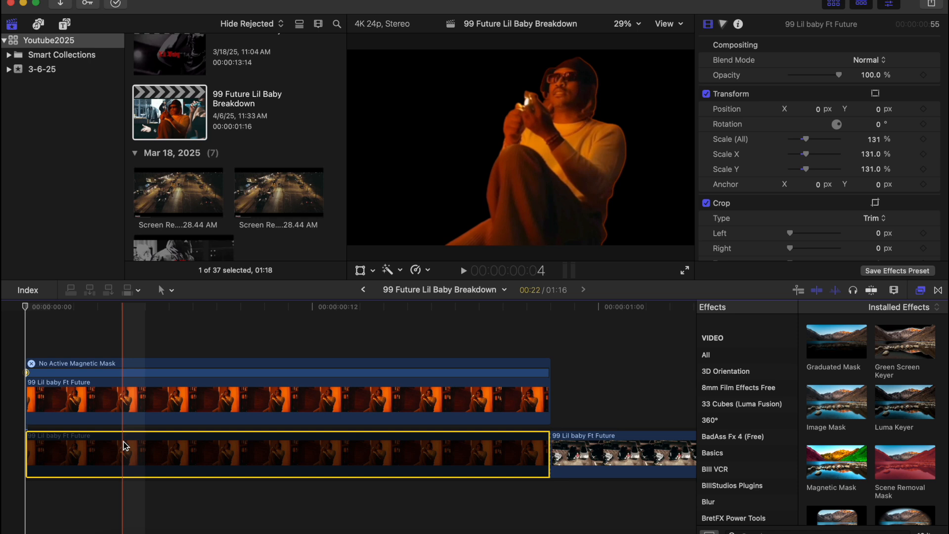
key(v)
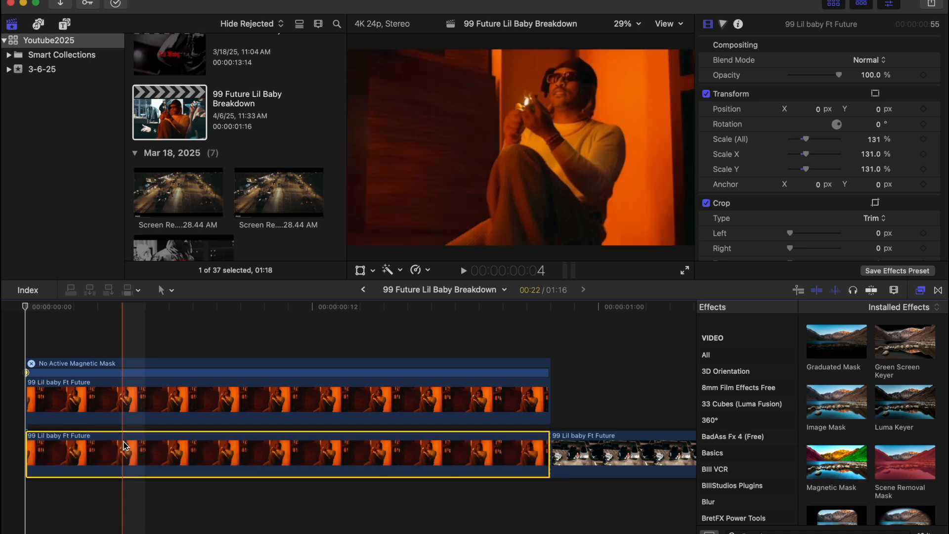
Step: Add the 10.44.21 AM screen recording to the lane between the masked clip and the original
click(235, 203)
scroll(235, 203, down, 6)
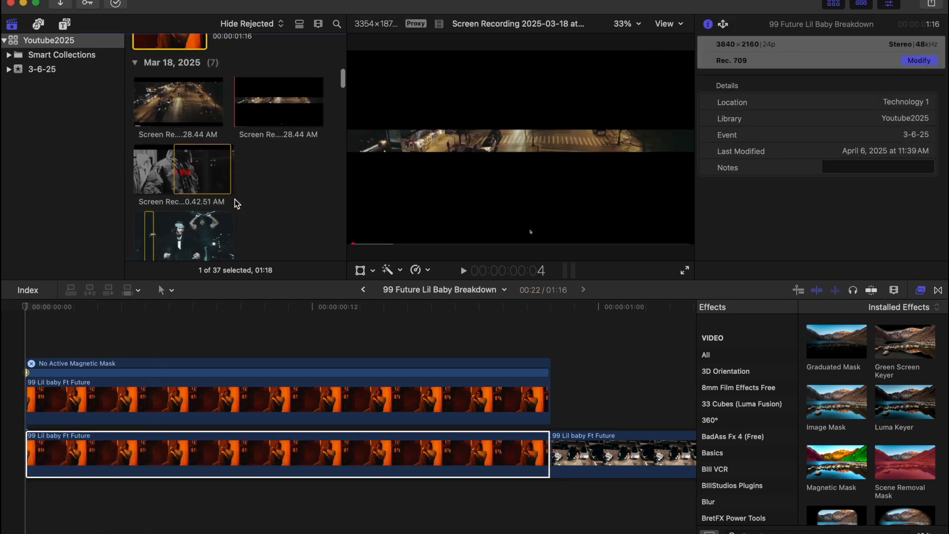
scroll(235, 200, down, 4)
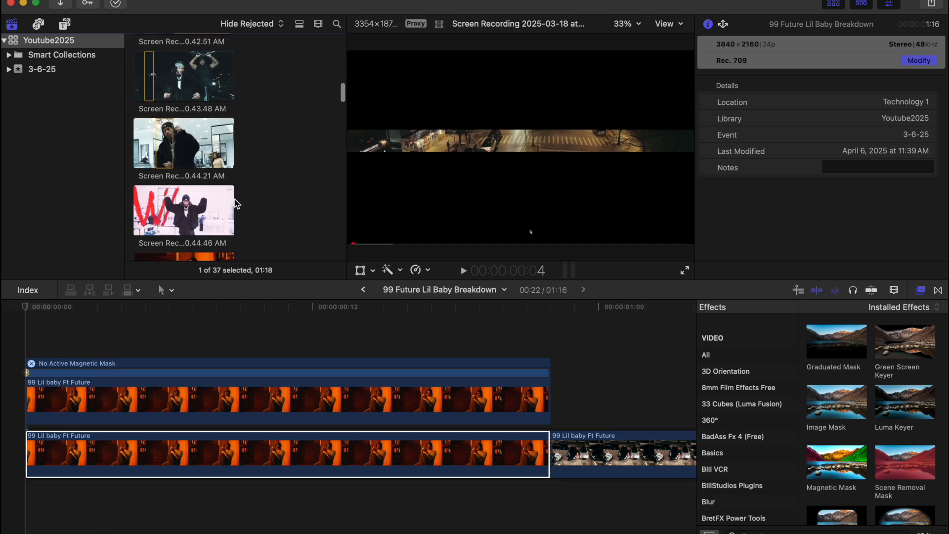
scroll(236, 203, up, 1)
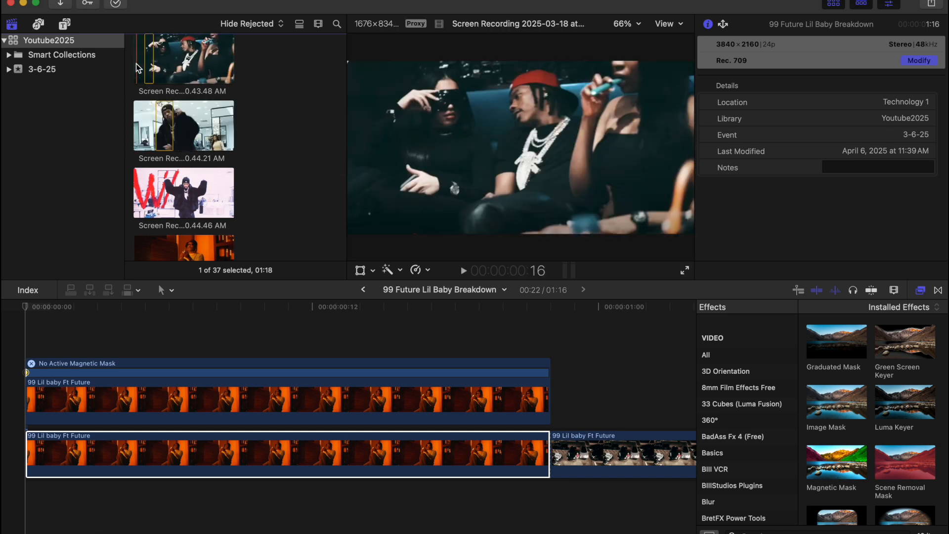
scroll(151, 105, down, 2)
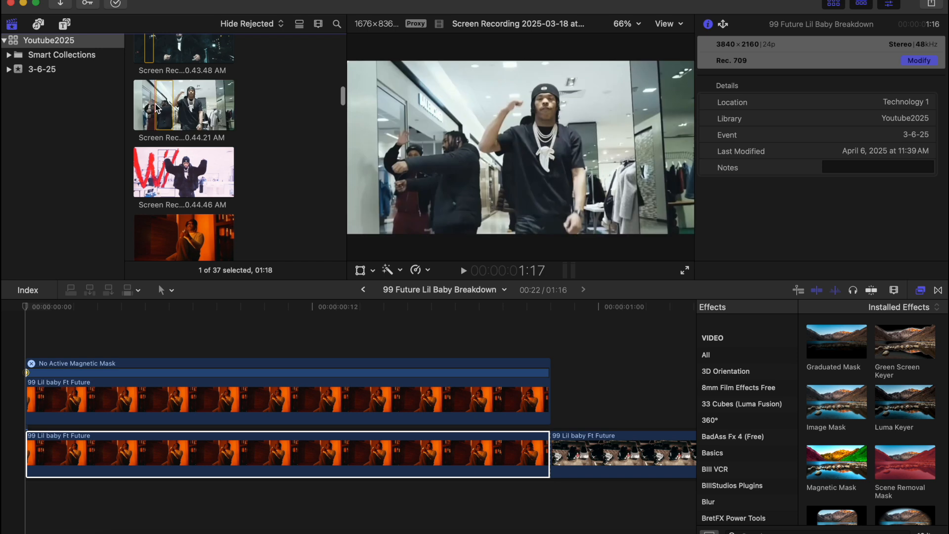
scroll(164, 107, down, 4)
drag(166, 56, 58, 425)
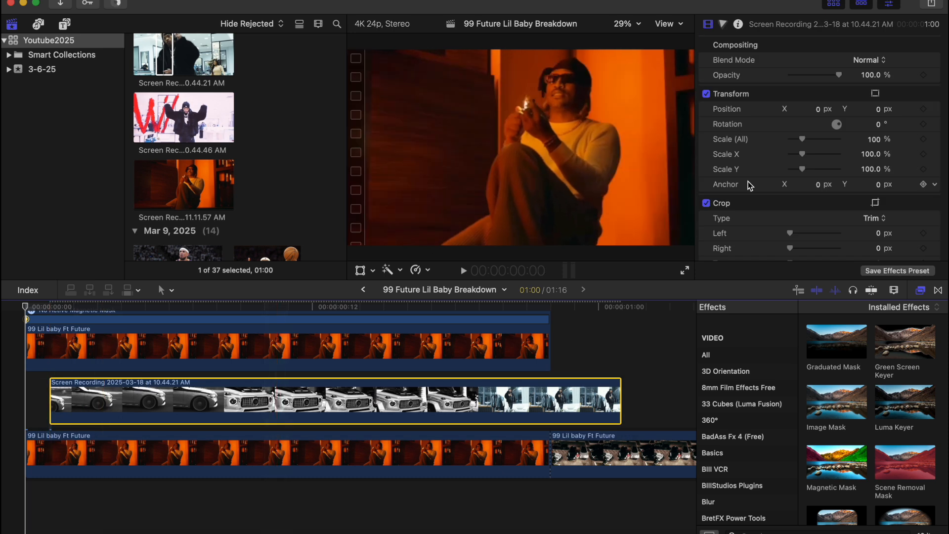
Step: Scale the car recording to 63%, slide it left, and raise it to Y 500 px
click(146, 307)
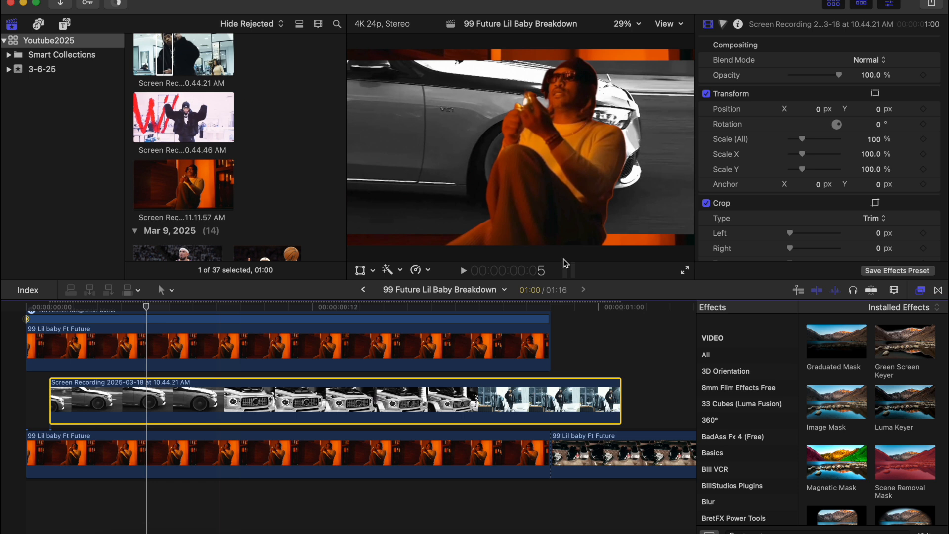
drag(802, 139, 799, 141)
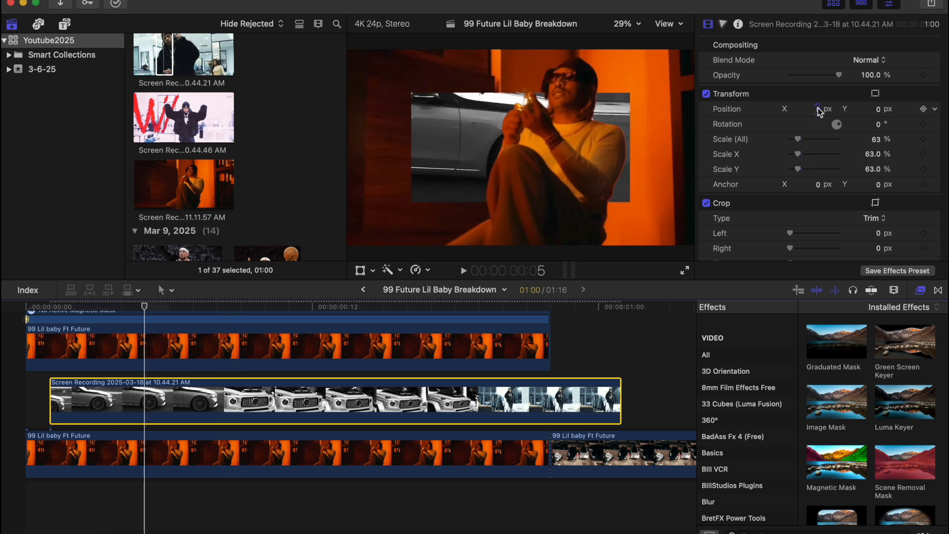
drag(817, 108, 781, 108)
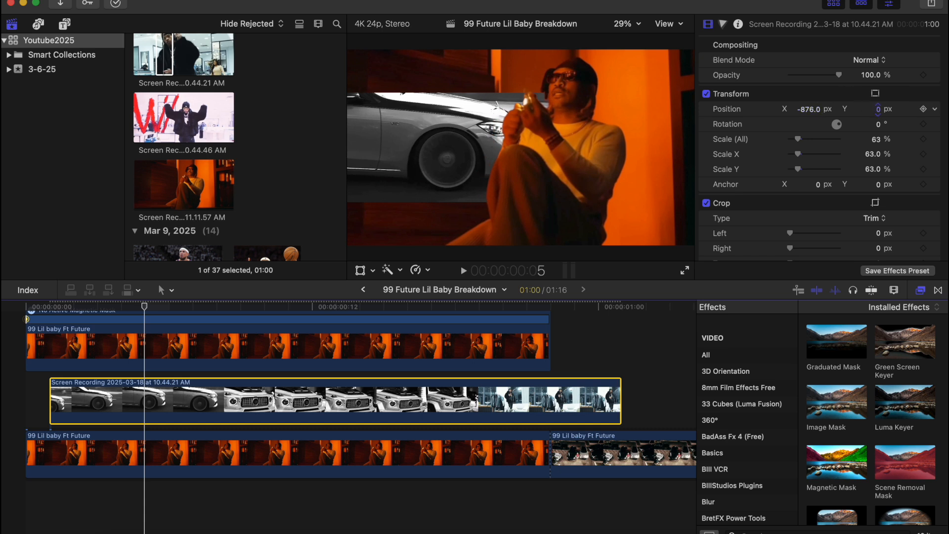
drag(878, 108, 878, 108)
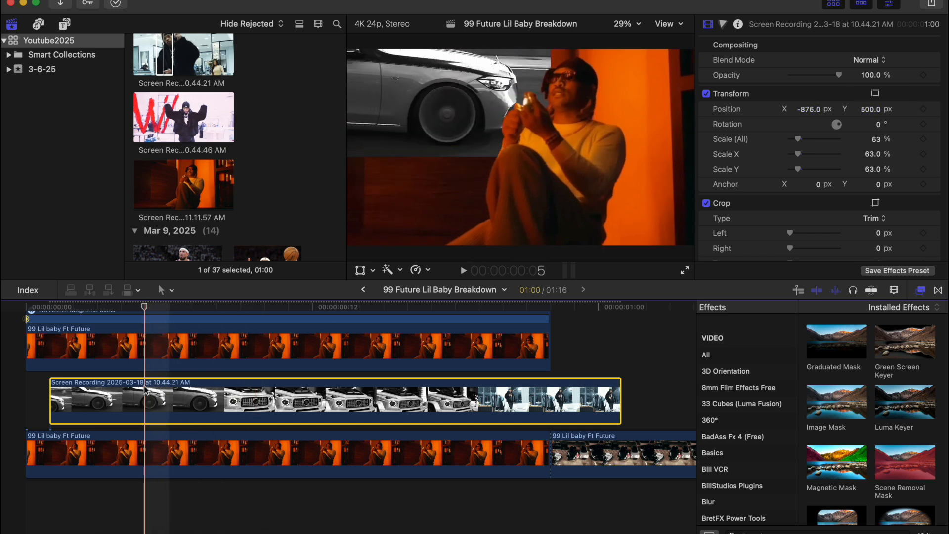
Step: Split the car clip two frames later and push the second piece right to X 936 px
key(Right)
key(Right)
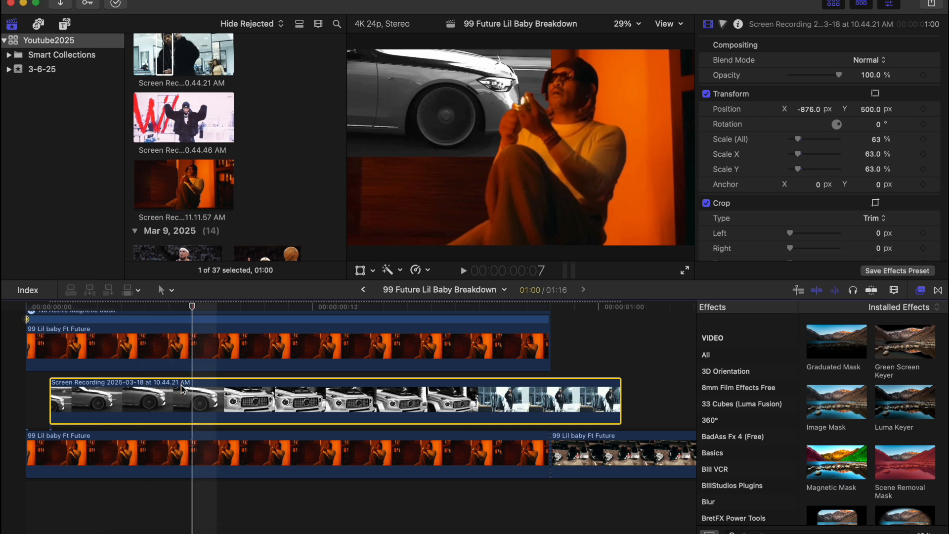
key(Right)
key(super+b)
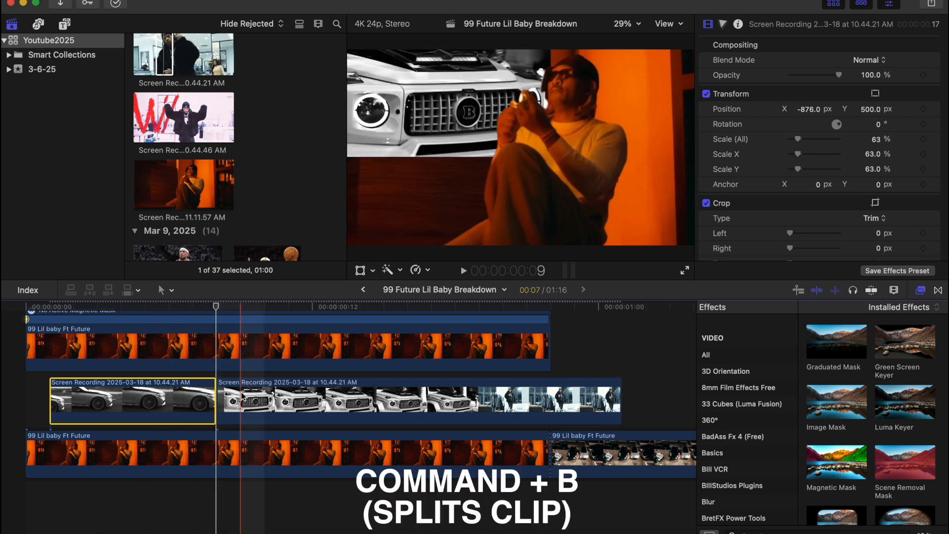
click(252, 400)
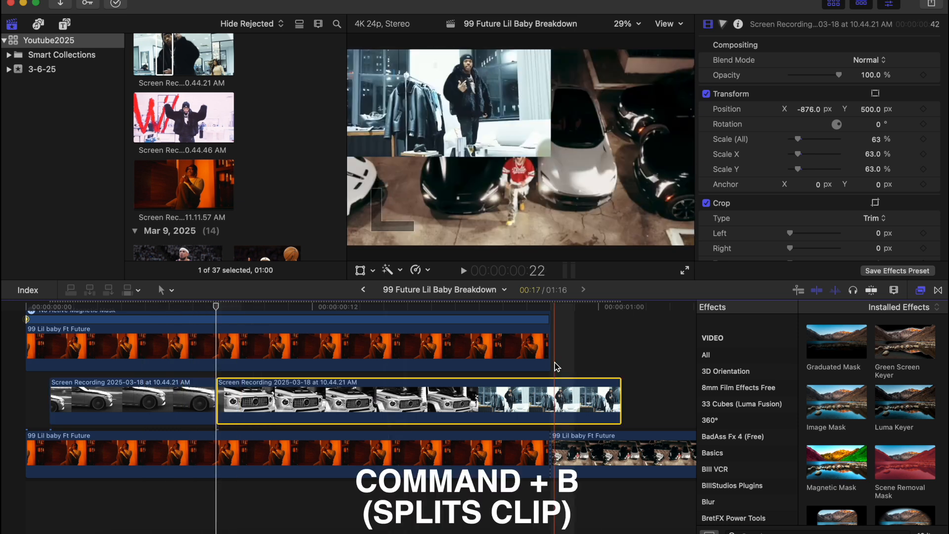
key(Right)
key(Right)
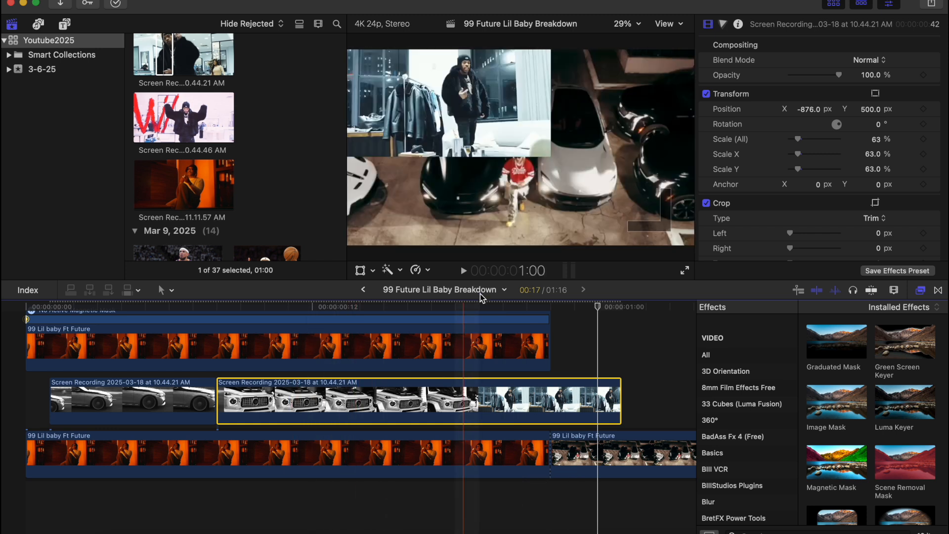
click(343, 310)
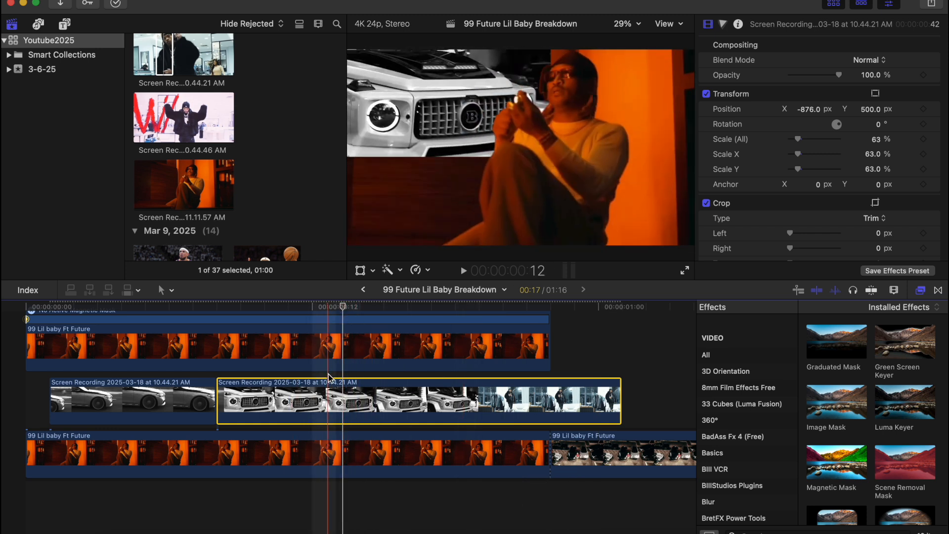
click(327, 376)
click(326, 394)
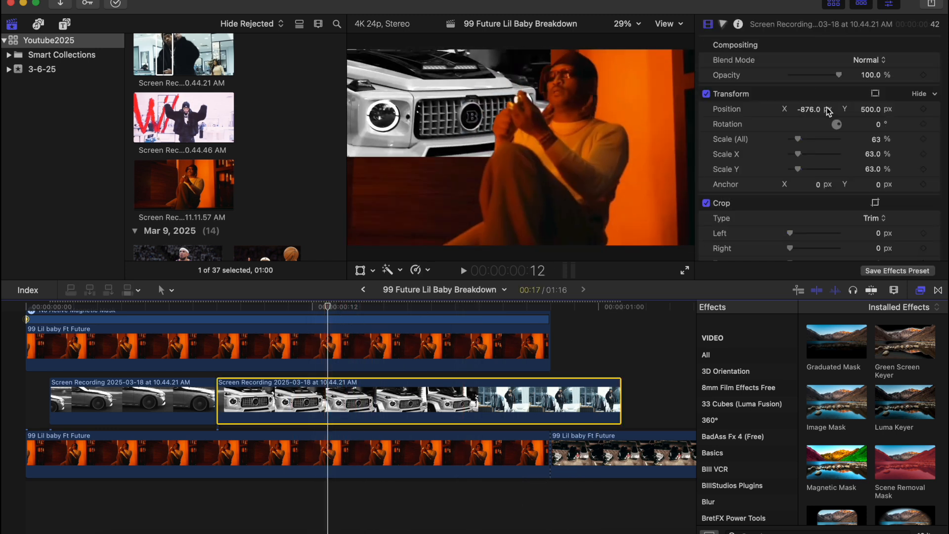
drag(807, 109, 804, 110)
Step: Mark a range on the 10.43.48 AM recording and connect it in a new top lane
click(219, 49)
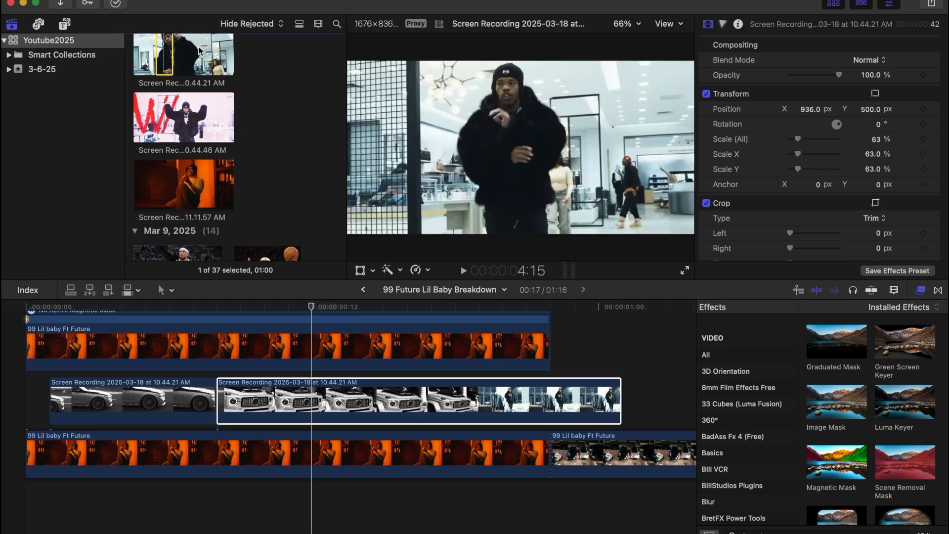
scroll(194, 62, up, 1)
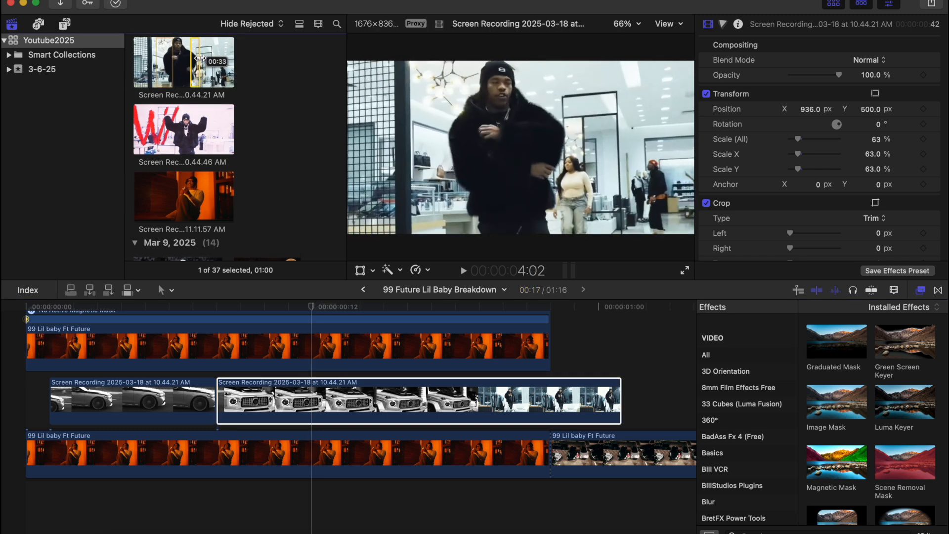
drag(223, 62, 225, 62)
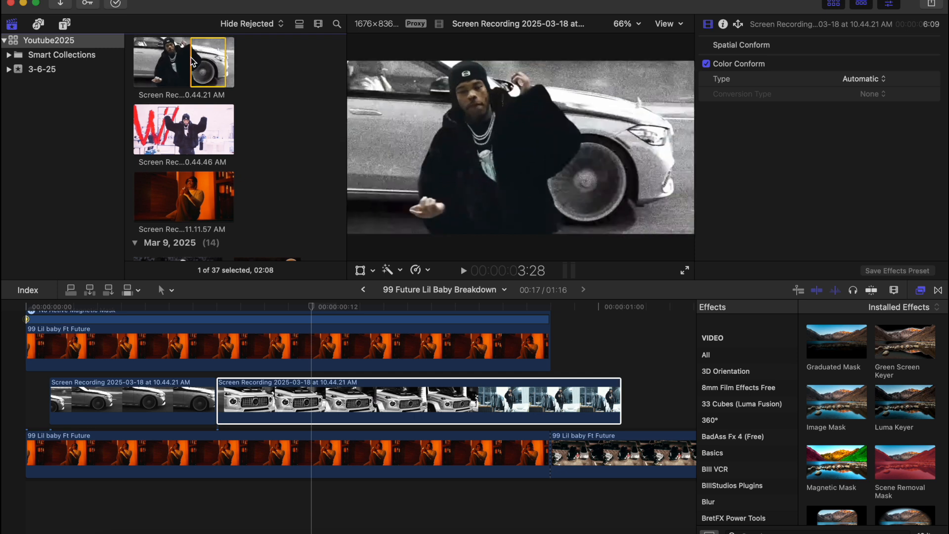
scroll(178, 84, up, 3)
drag(171, 100, 312, 346)
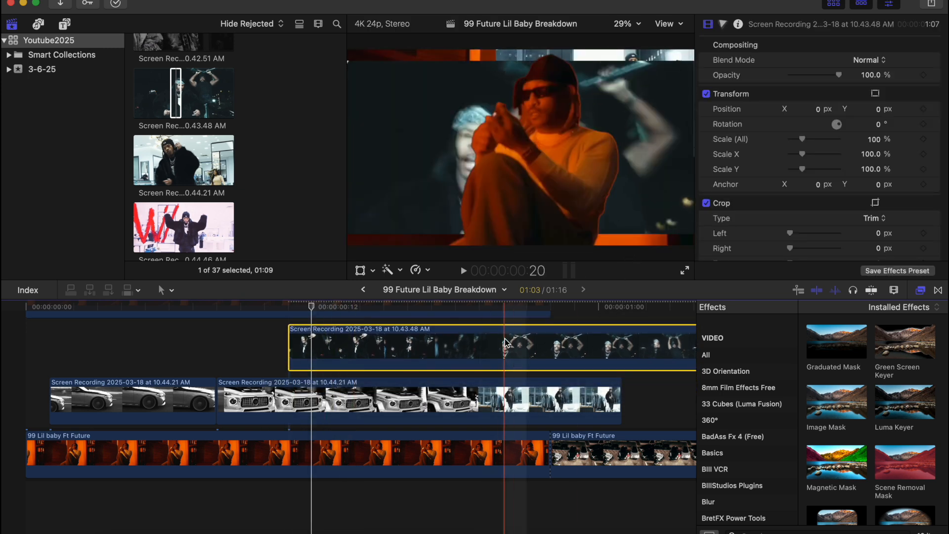
Step: Move the 10.43.48 clip into the middle lane, scale it to 131% and lower it to Y -97.3 px
drag(524, 348, 504, 405)
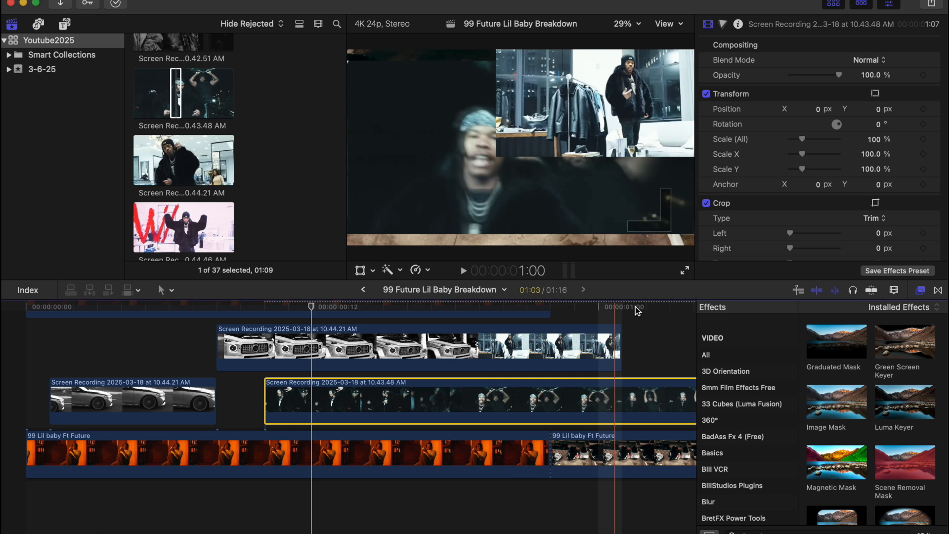
drag(802, 142, 805, 143)
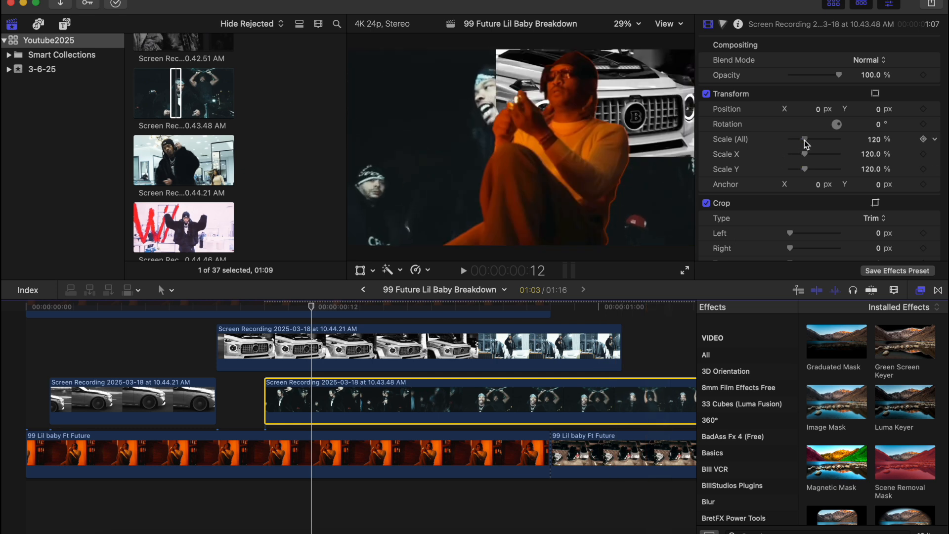
drag(878, 110, 878, 130)
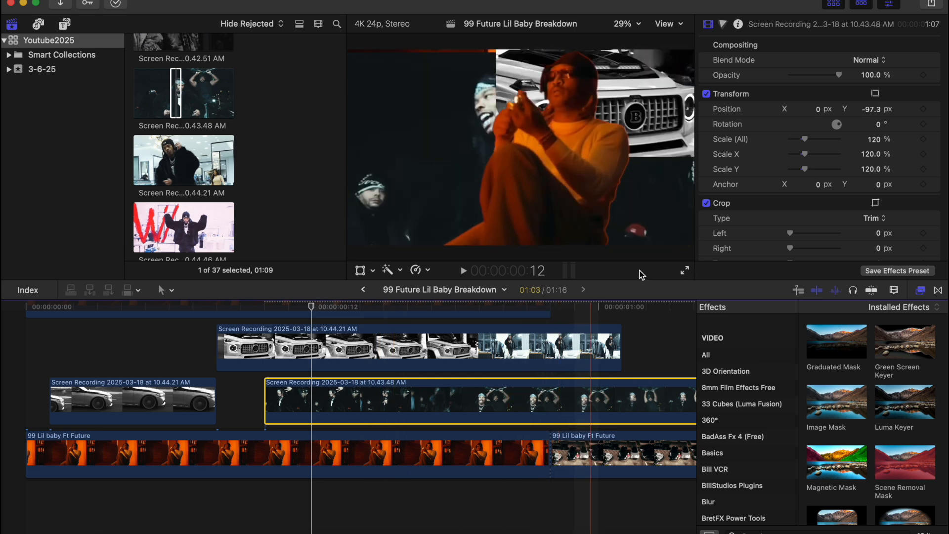
drag(807, 142, 810, 142)
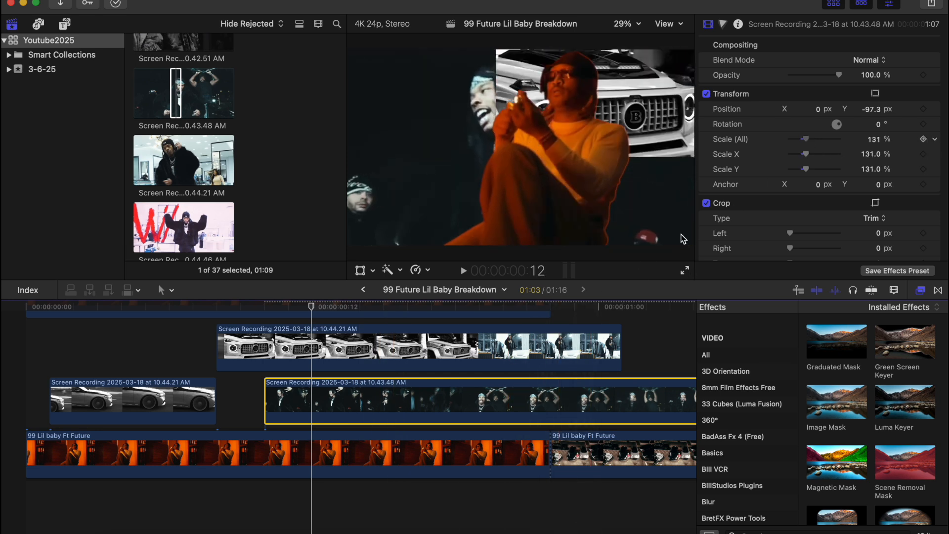
click(260, 374)
key(Right)
key(Right)
key(Right)
key(Right)
key(Right)
key(Right)
key(Right)
key(Right)
key(Right)
key(Right)
key(Right)
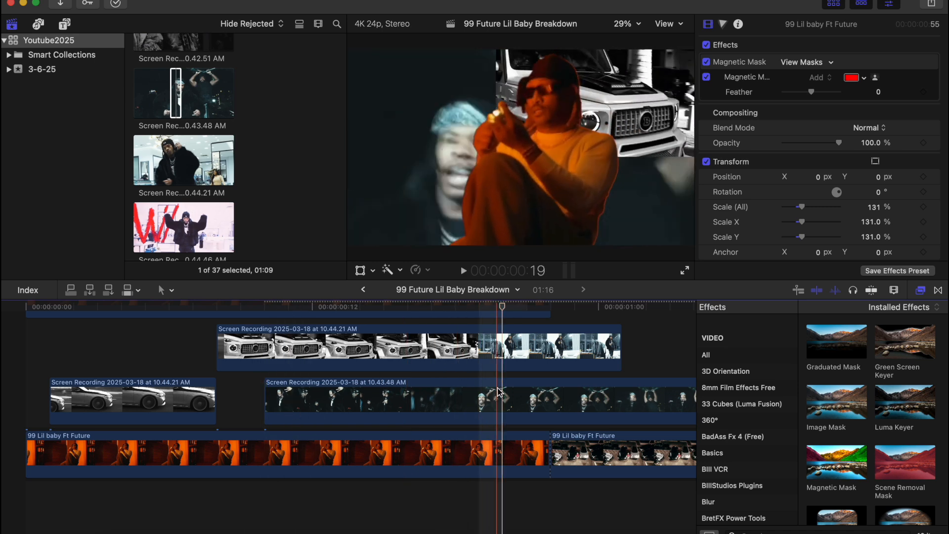
Step: Split the 10.43.48 clip at the playhead and delete its end piece
click(446, 375)
click(446, 390)
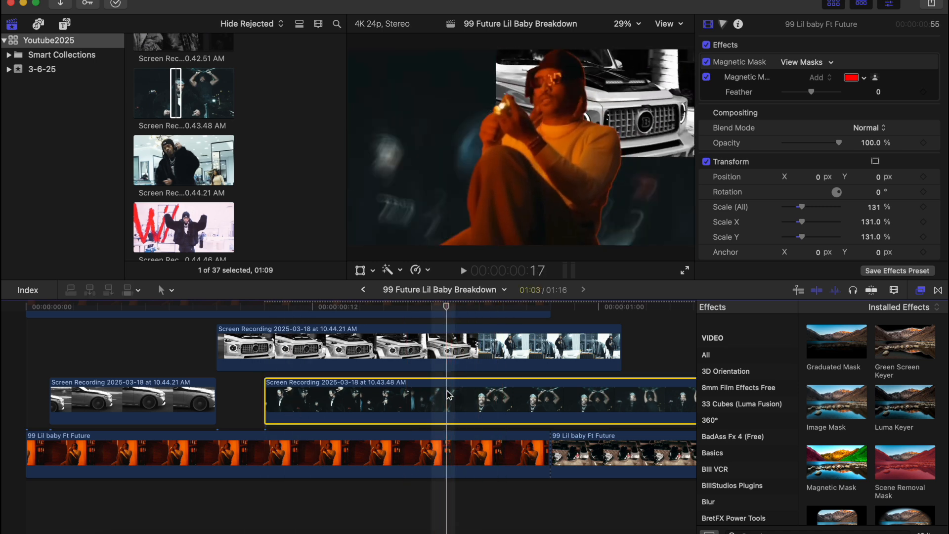
key(super+b)
click(507, 405)
key(Delete)
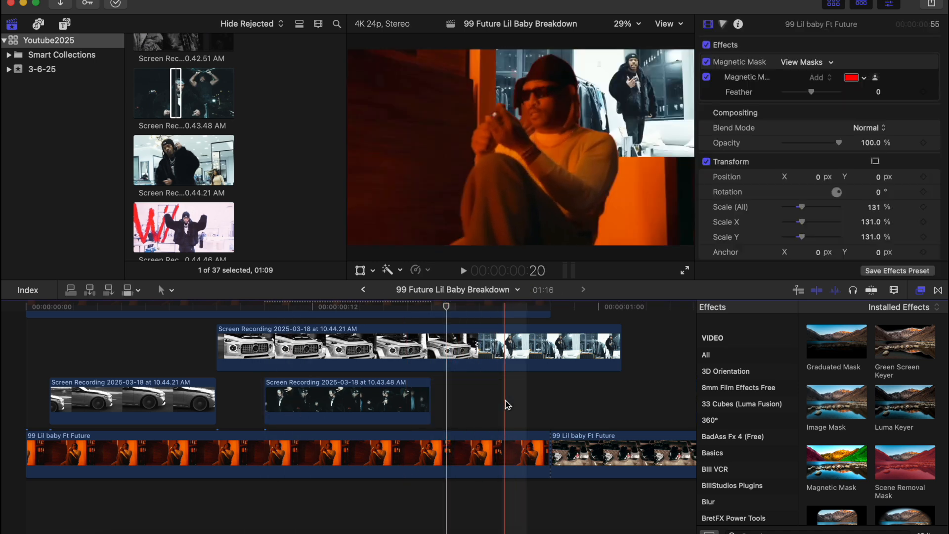
Step: Play the opening from the start three times to preview the layered composite
scroll(507, 405, up, 2)
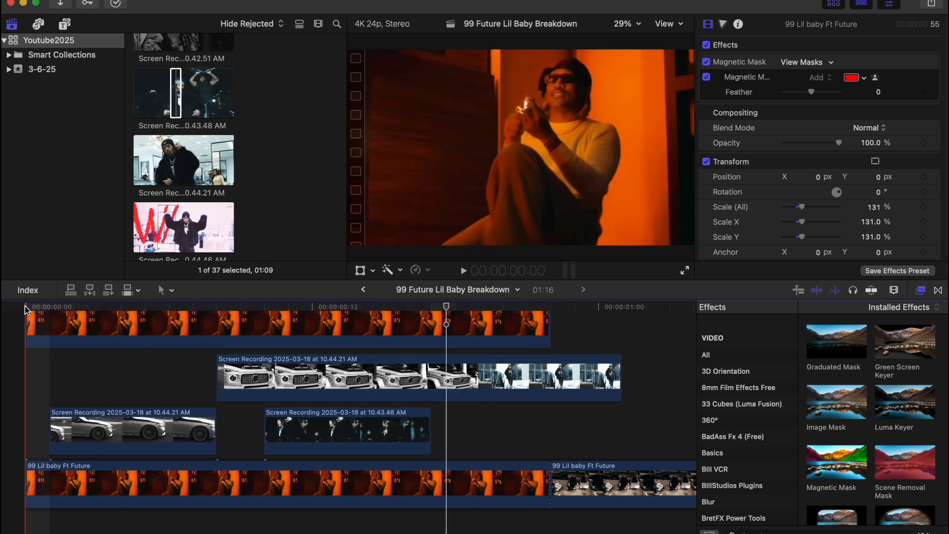
click(27, 308)
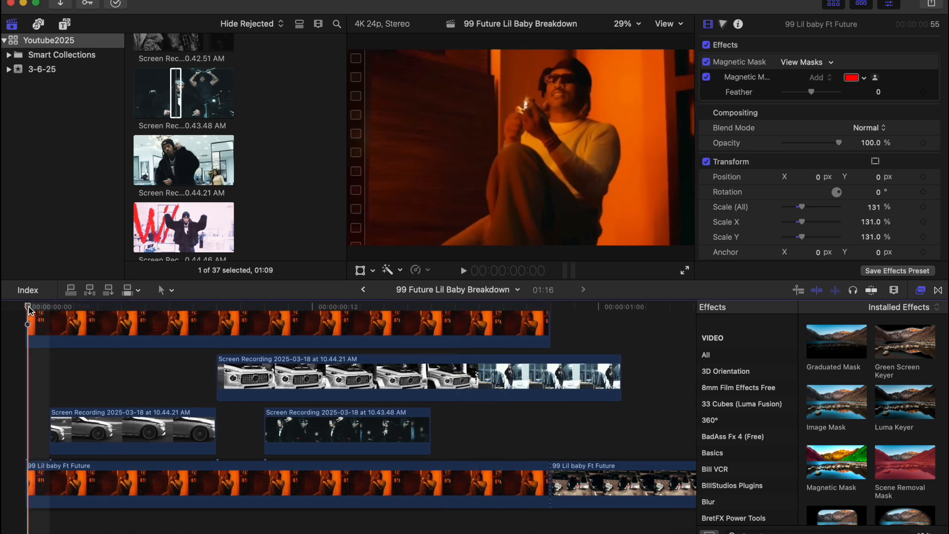
key(space)
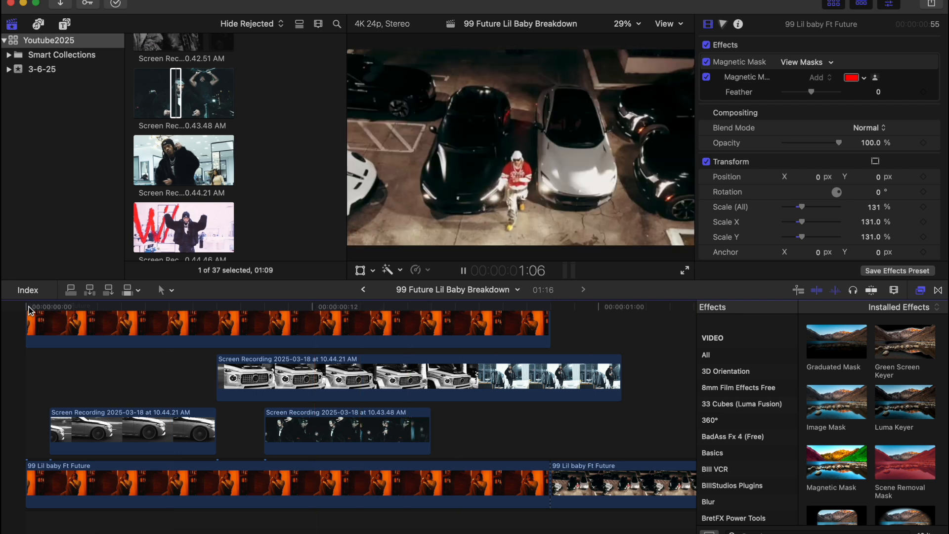
click(28, 307)
key(space)
click(28, 307)
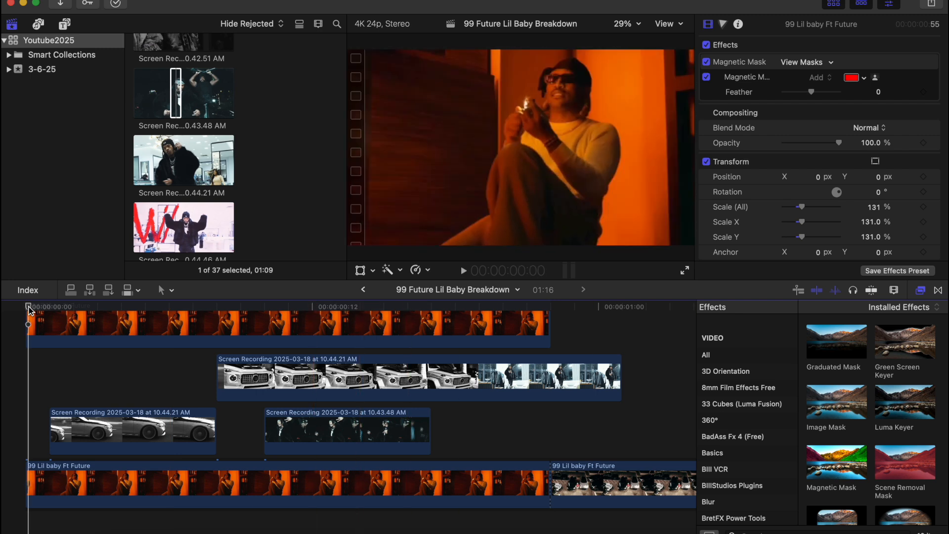
key(space)
key(space)
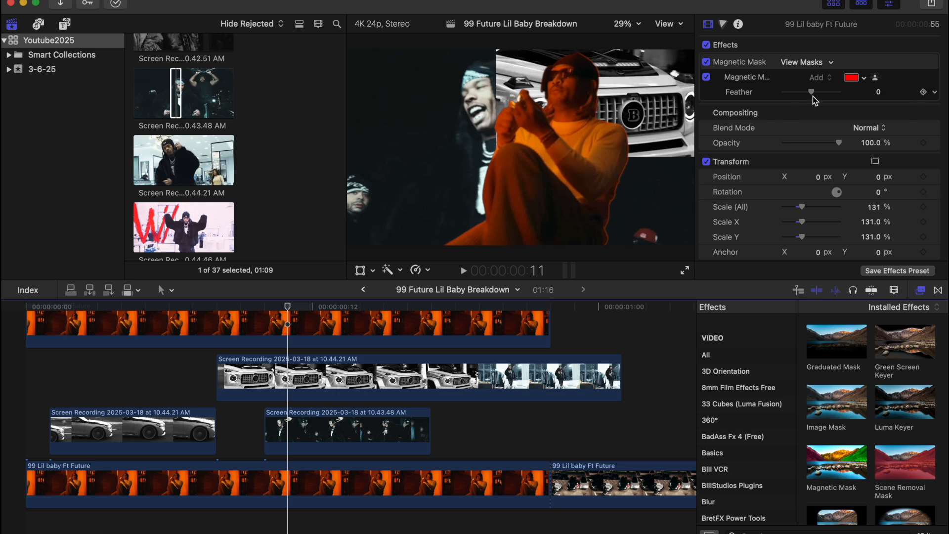
Step: Feather the top clip's magnetic mask to -64 and play it back from the start
drag(813, 94, 793, 94)
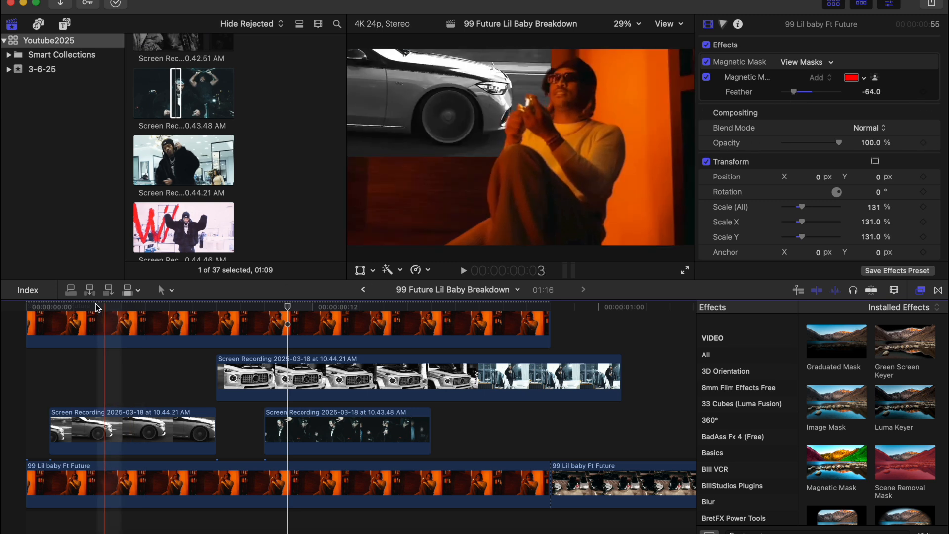
click(29, 308)
key(space)
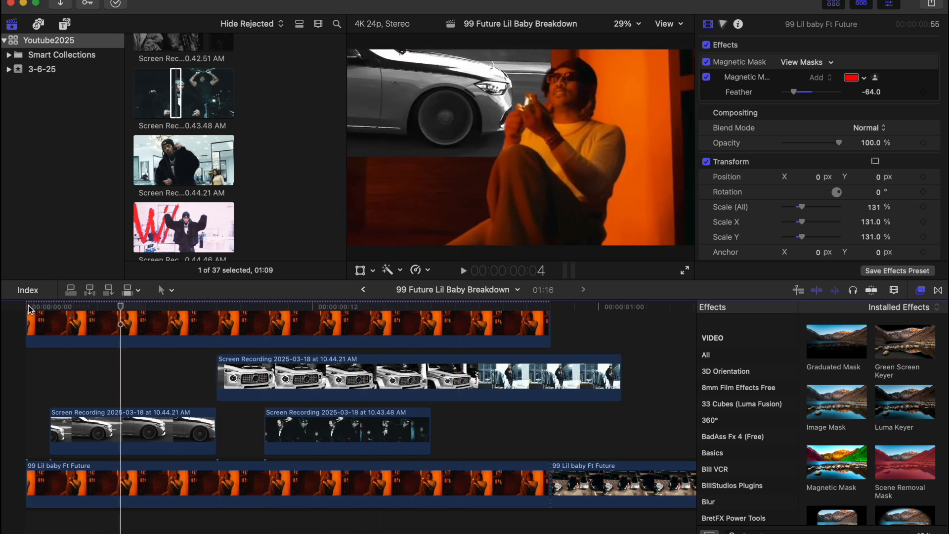
click(29, 306)
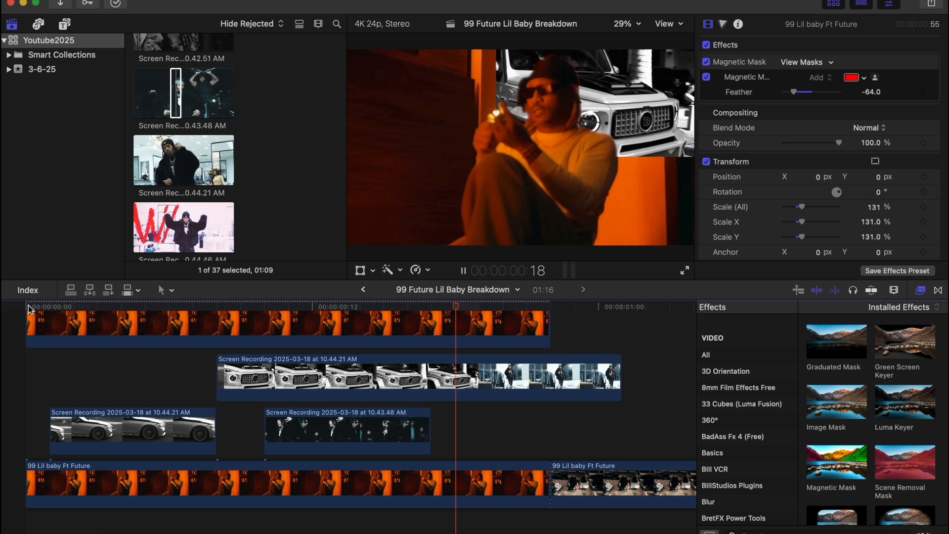
click(28, 306)
key(space)
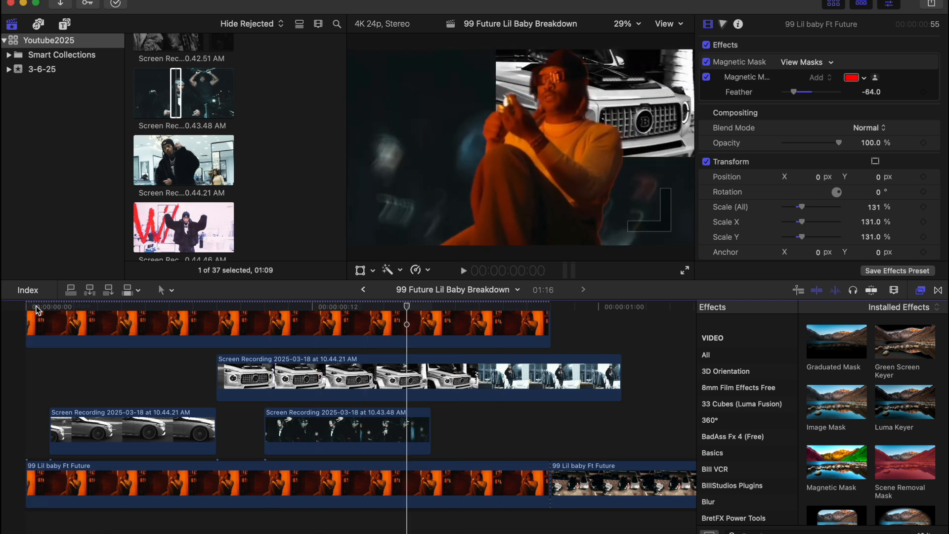
Step: Lower the second car clip to Position Y -504.7 px and replay the edit
click(263, 370)
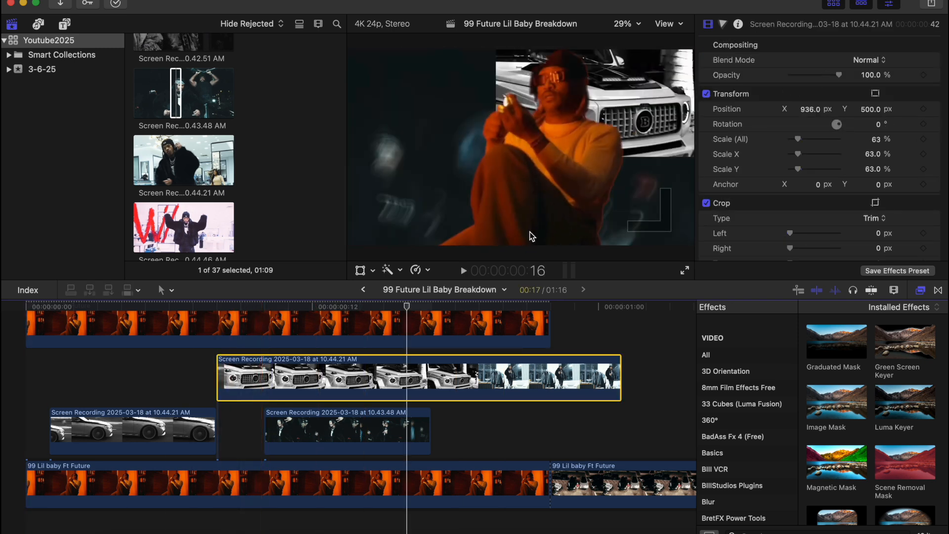
click(317, 306)
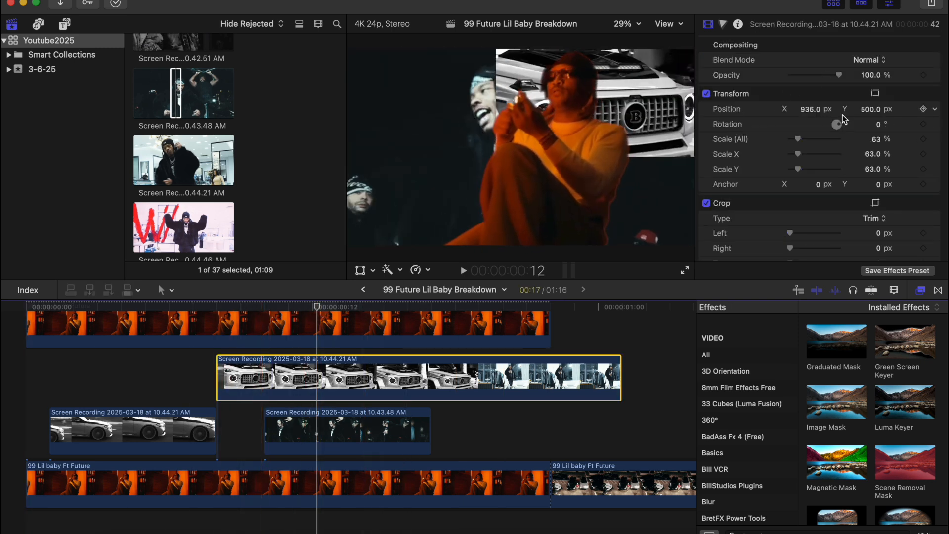
drag(874, 113, 875, 155)
click(17, 365)
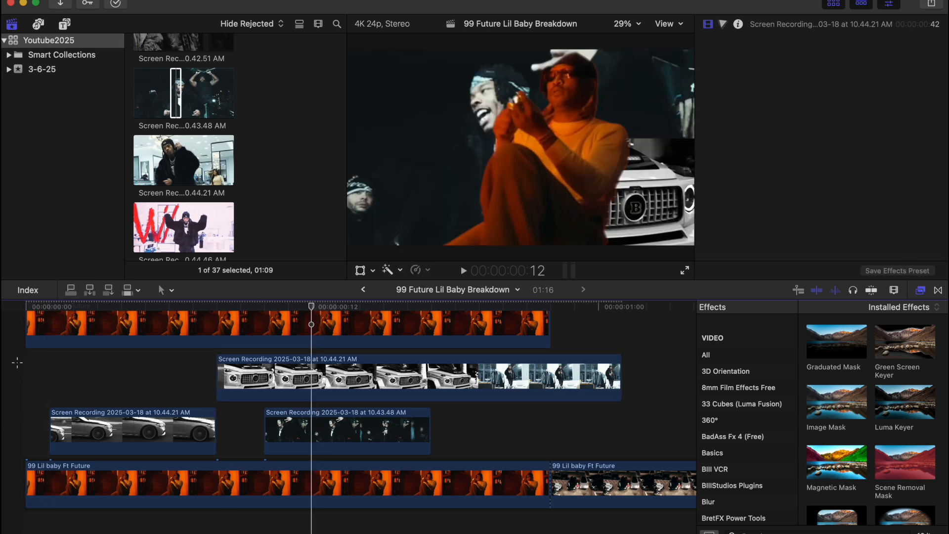
key(space)
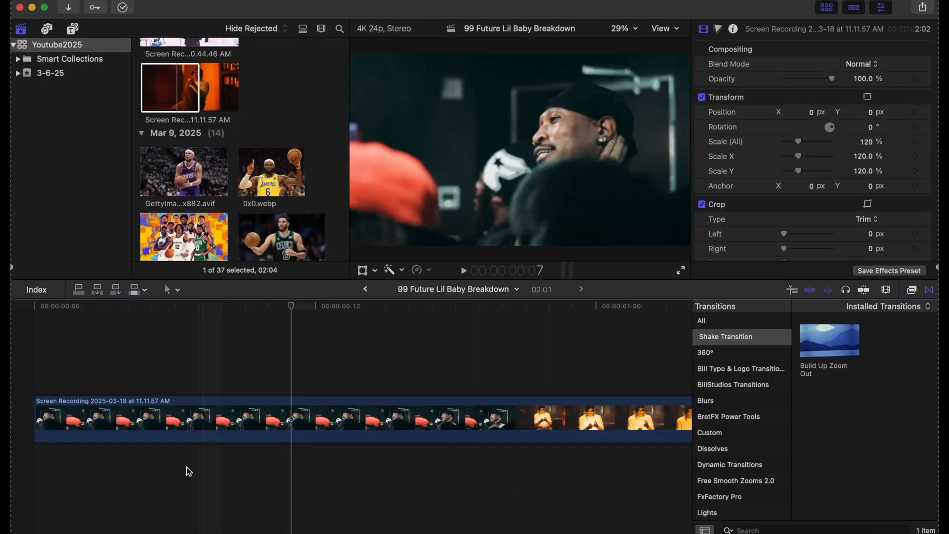
Step: Add a Basic Title with placeholder 'Title' at the timeline start and select it
click(36, 359)
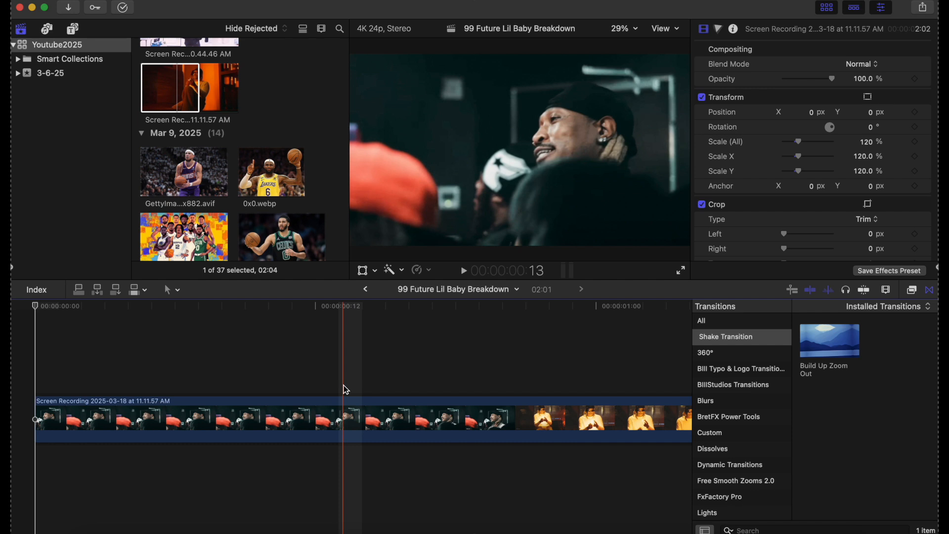
key(ctrl+t)
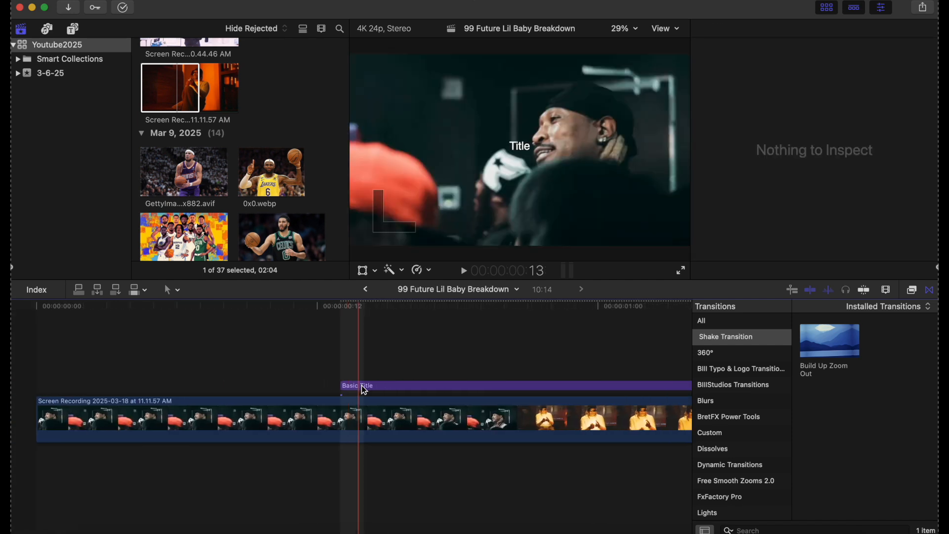
drag(368, 384, 56, 388)
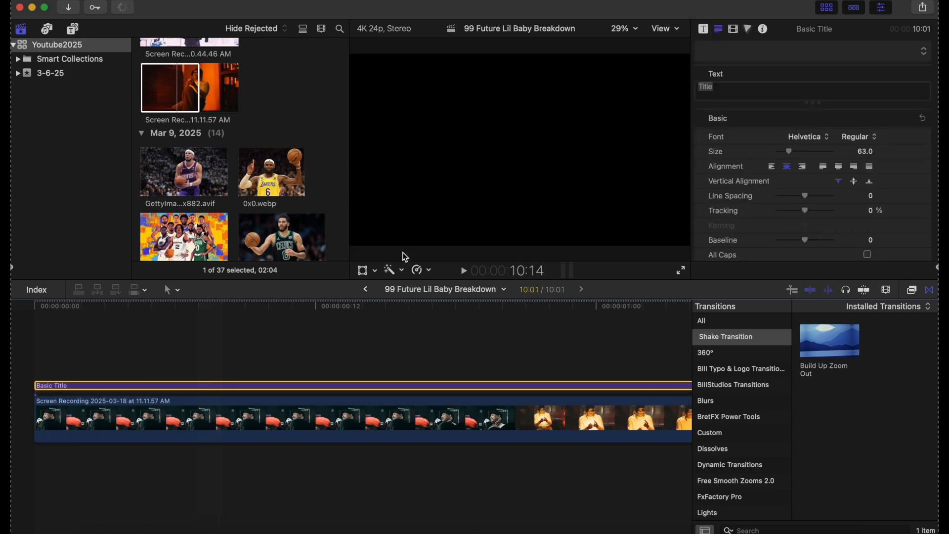
click(35, 341)
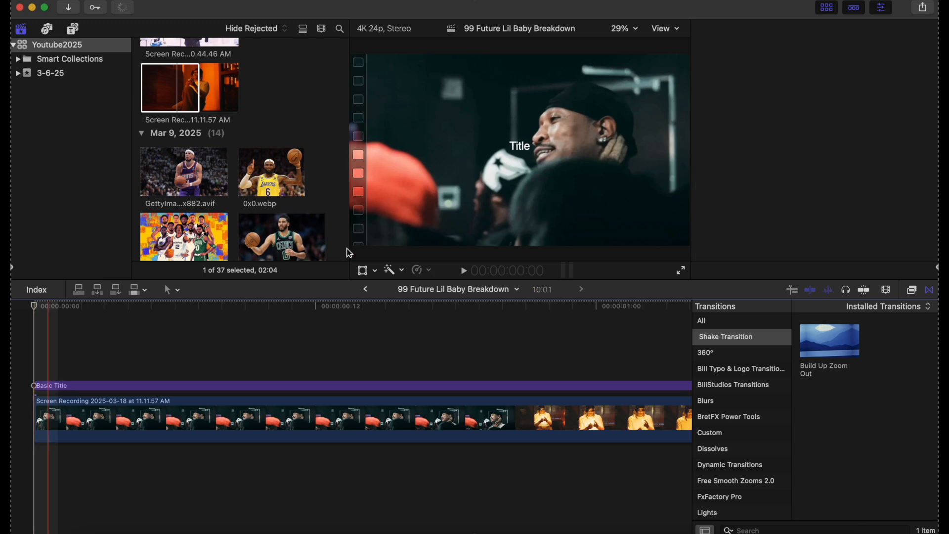
click(236, 384)
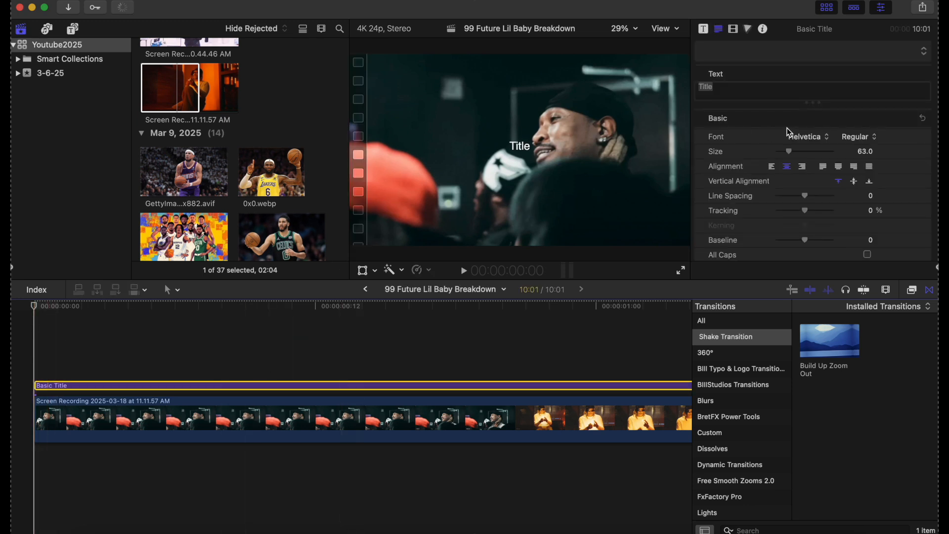
Step: Set the title font to Old English Text and enlarge it to size 188
click(812, 137)
scroll(807, 316, down, 10)
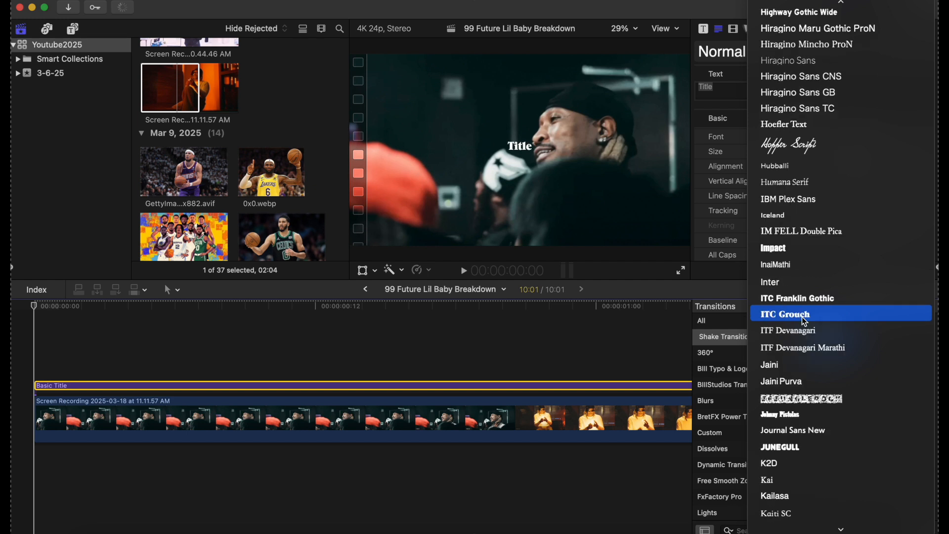
key(o)
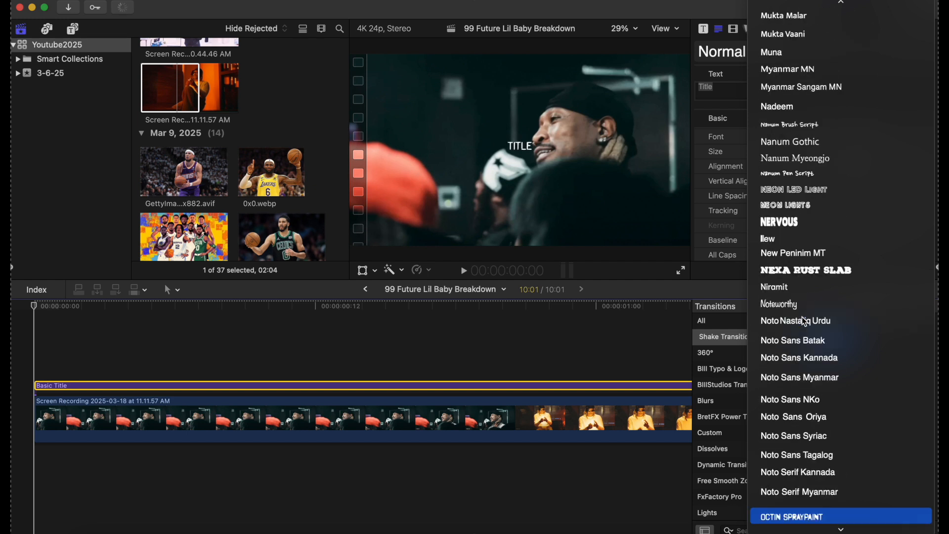
scroll(802, 330, down, 6)
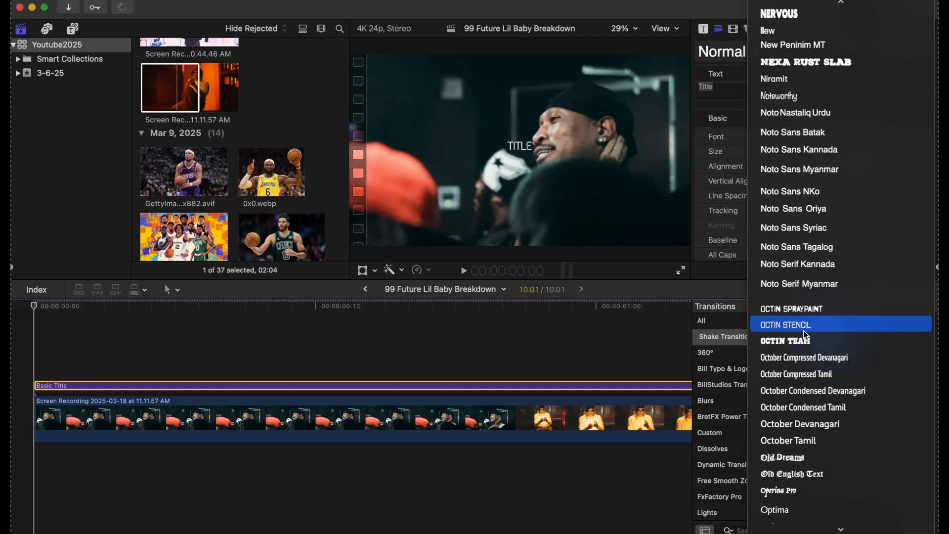
scroll(805, 333, down, 5)
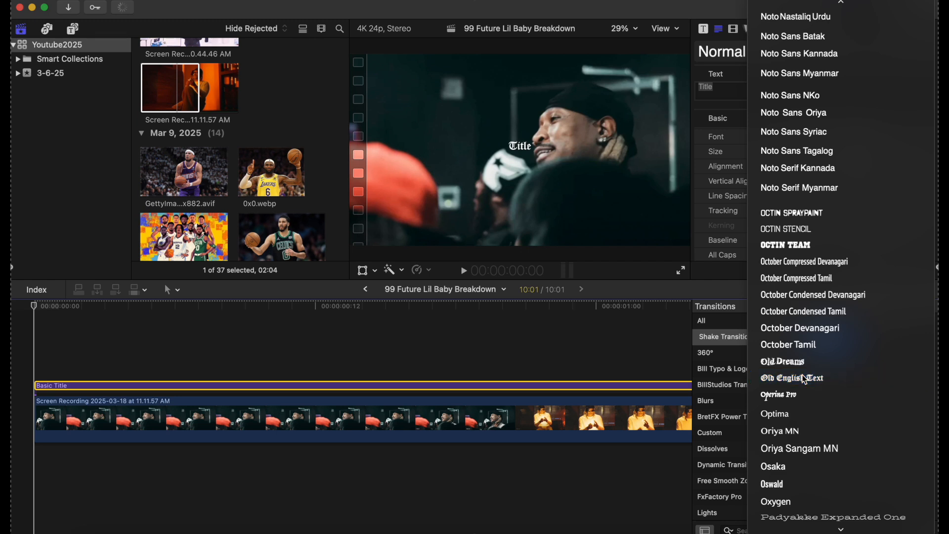
click(804, 379)
drag(790, 151, 813, 158)
scroll(815, 198, down, 4)
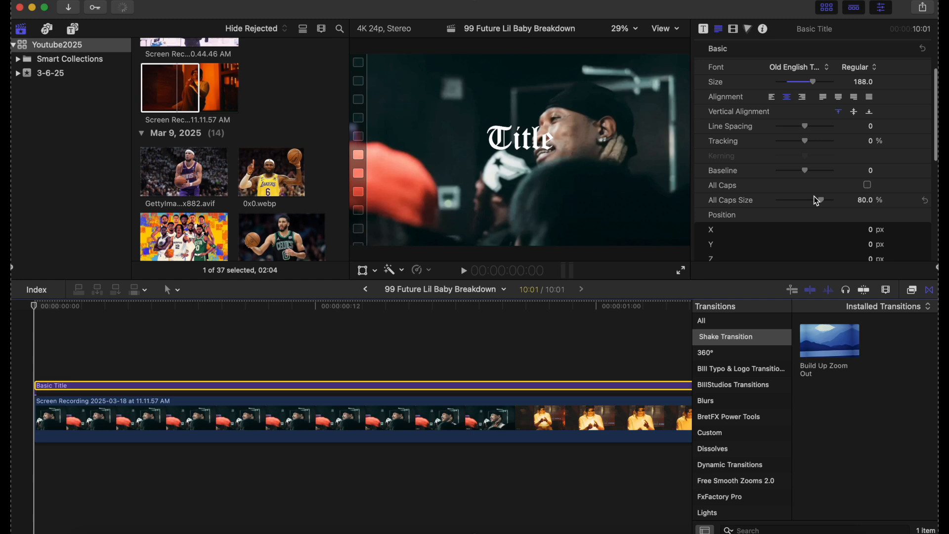
scroll(813, 196, down, 3)
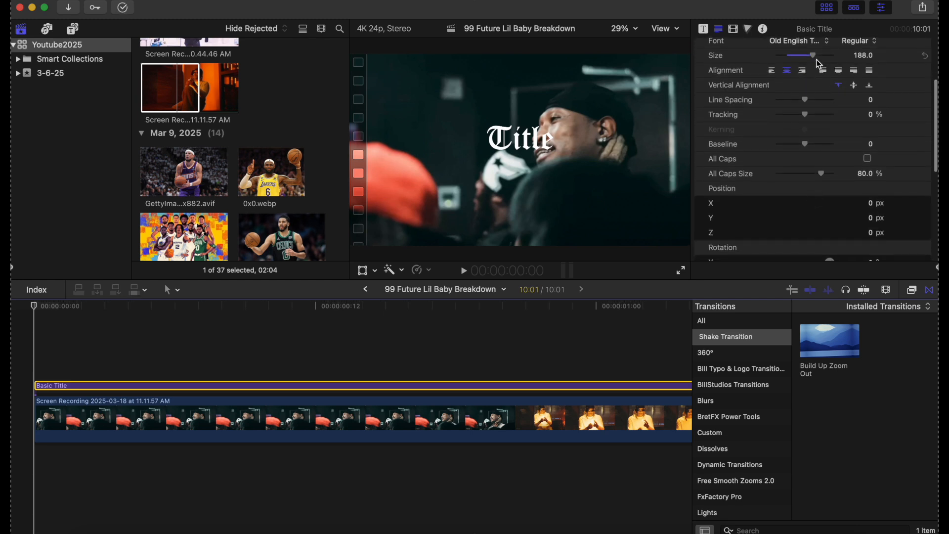
scroll(775, 241, down, 12)
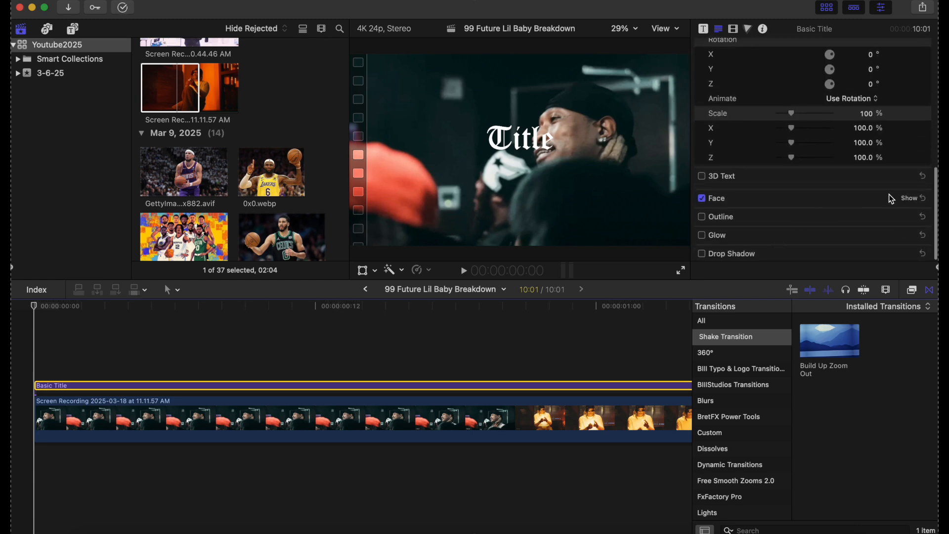
Step: Make the title's Face colour red and enable its Drop Shadow
click(910, 196)
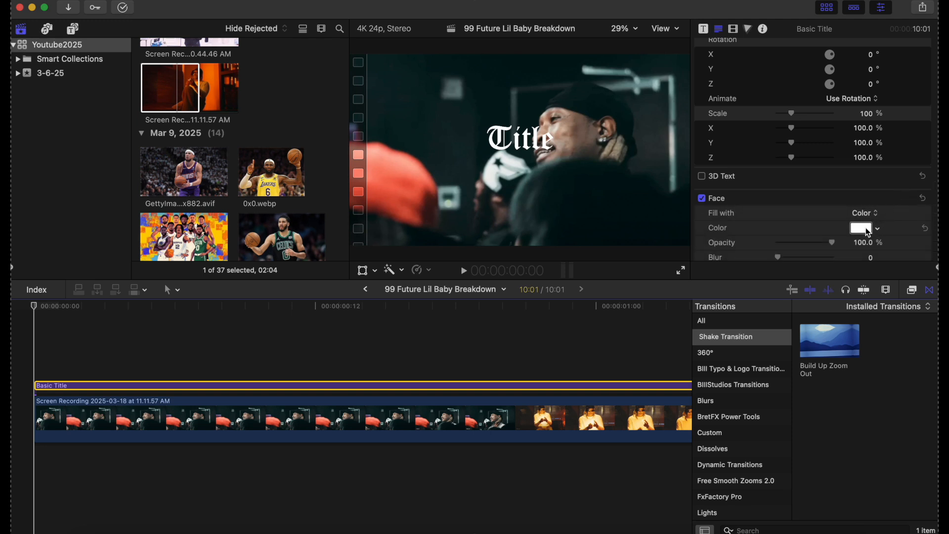
click(865, 227)
click(123, 402)
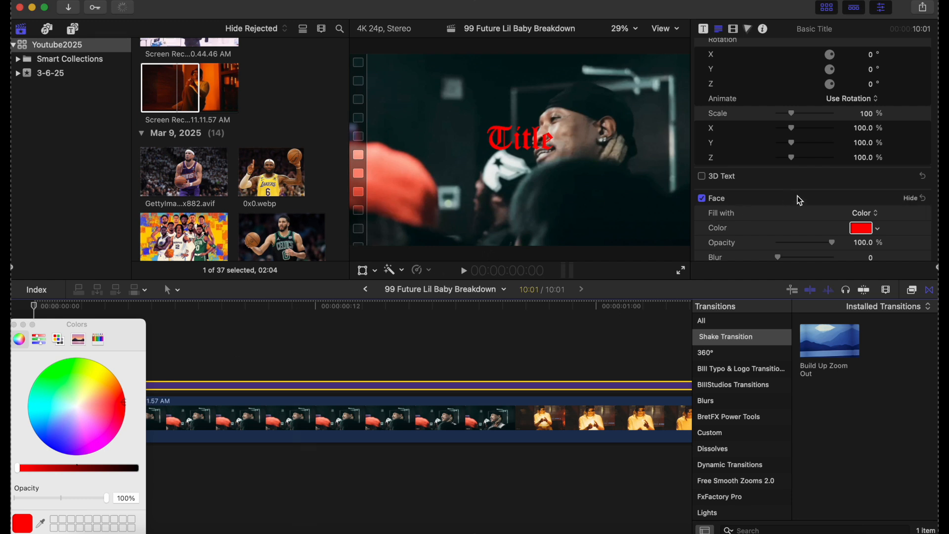
scroll(797, 197, down, 4)
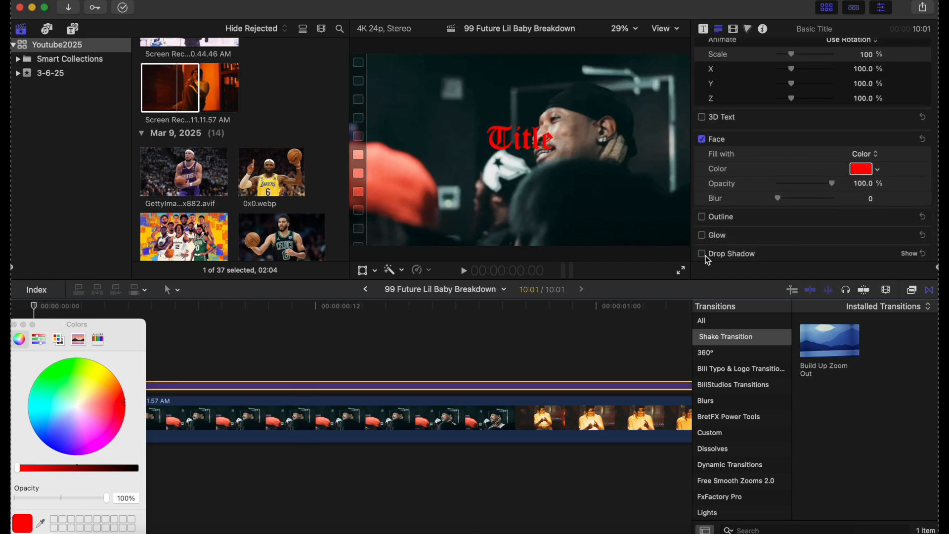
click(702, 255)
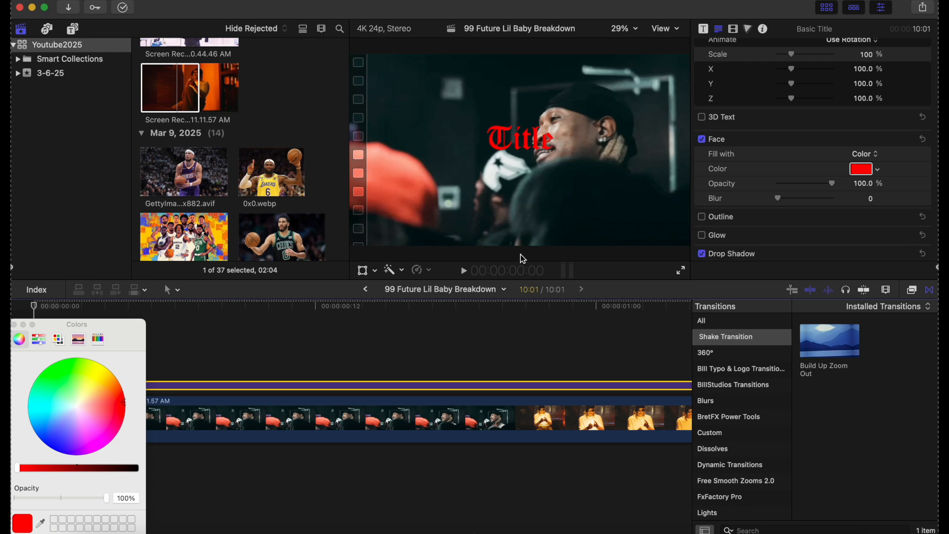
click(14, 325)
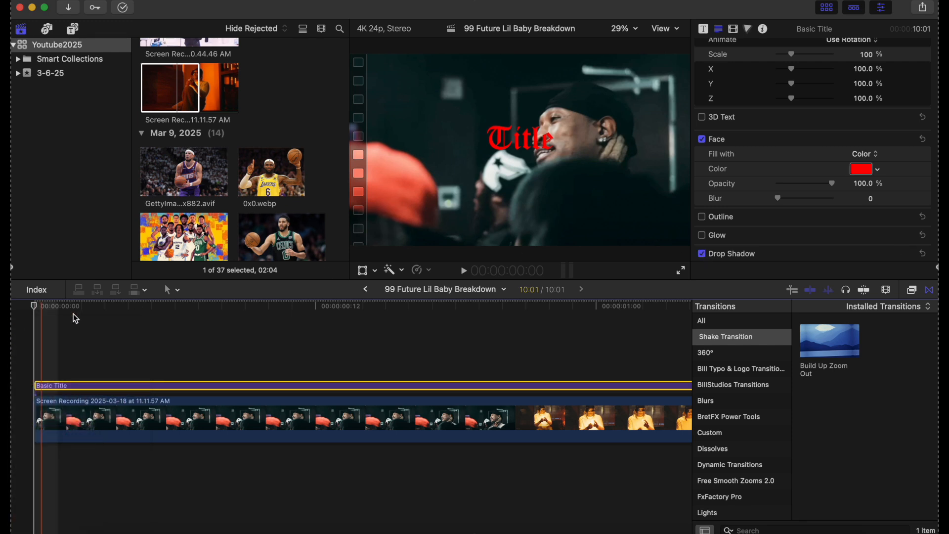
scroll(758, 170, up, 10)
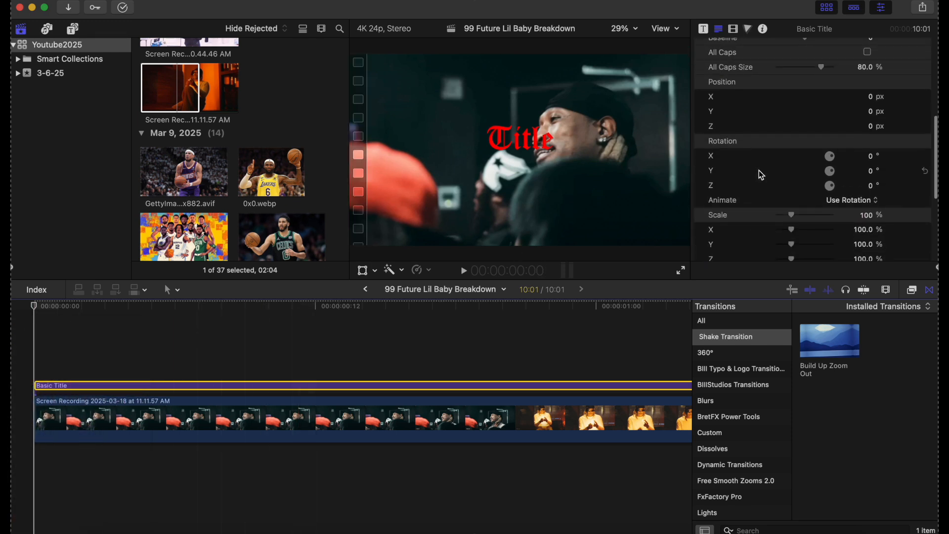
Step: Replace the placeholder title text with 'LIL BABY'
click(735, 89)
double_click(738, 92)
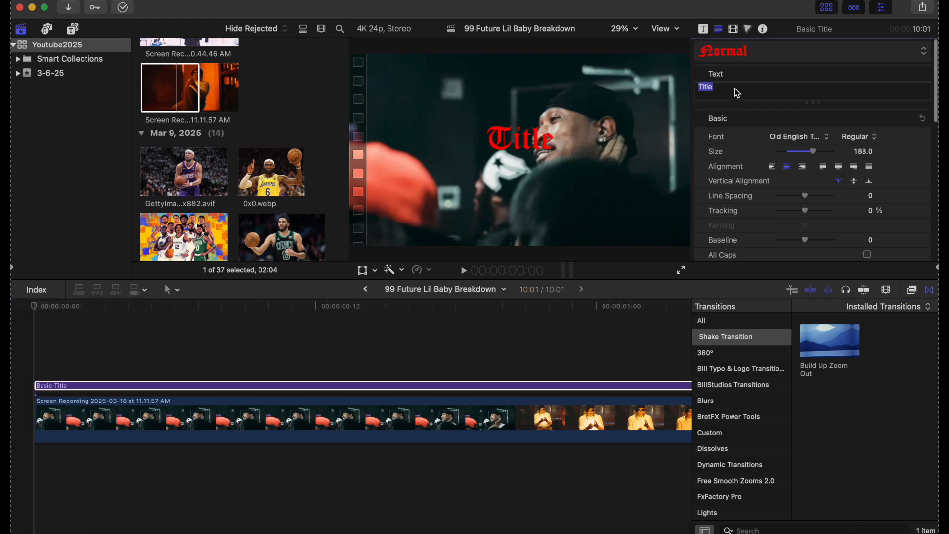
text(LIL)
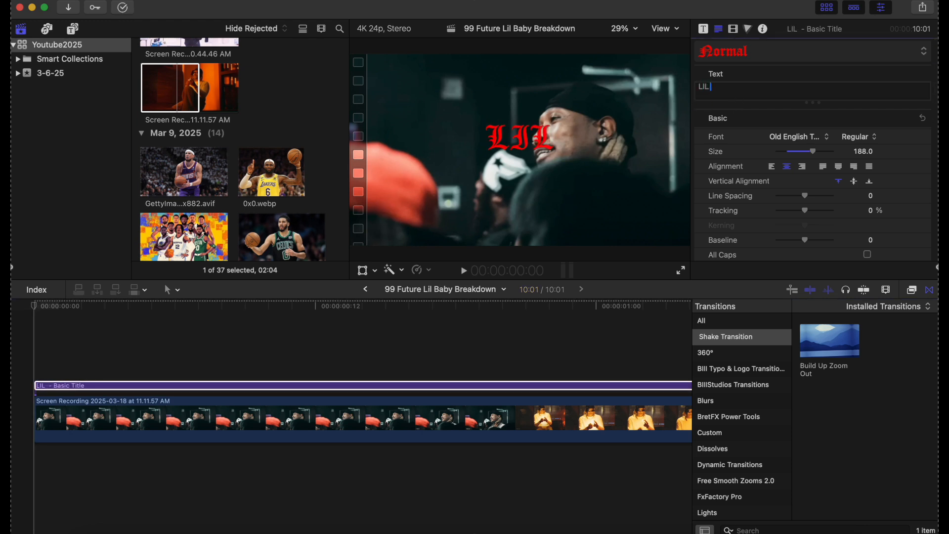
text( BABY)
click(298, 387)
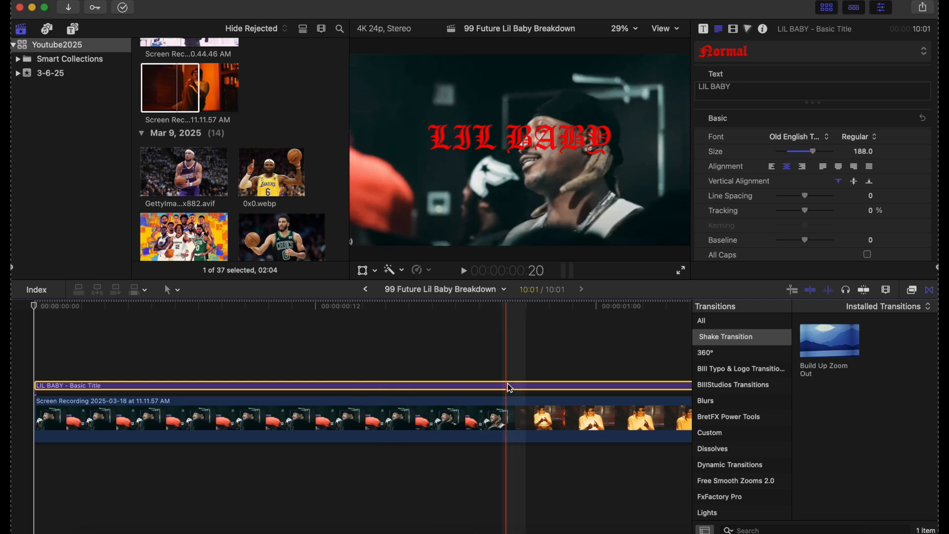
Step: Blade the title at the playhead and select its second piece
key(super+b)
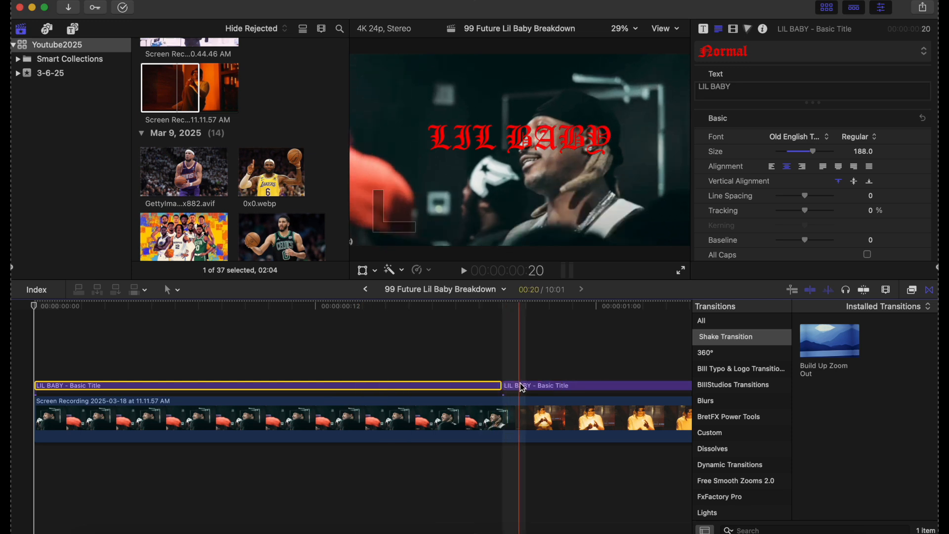
click(523, 386)
click(533, 368)
click(532, 385)
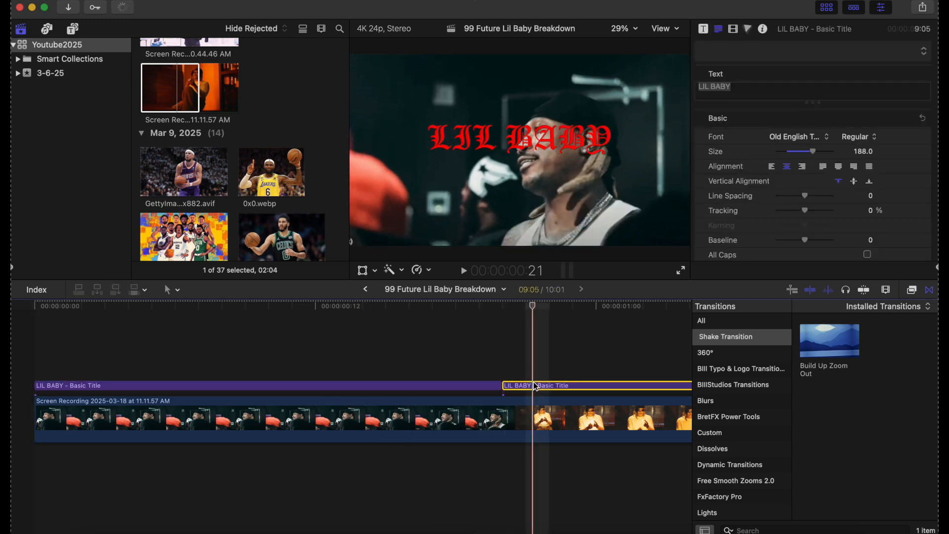
Step: Change the second title's text to 'FT. FUTURE' at size 116
click(775, 91)
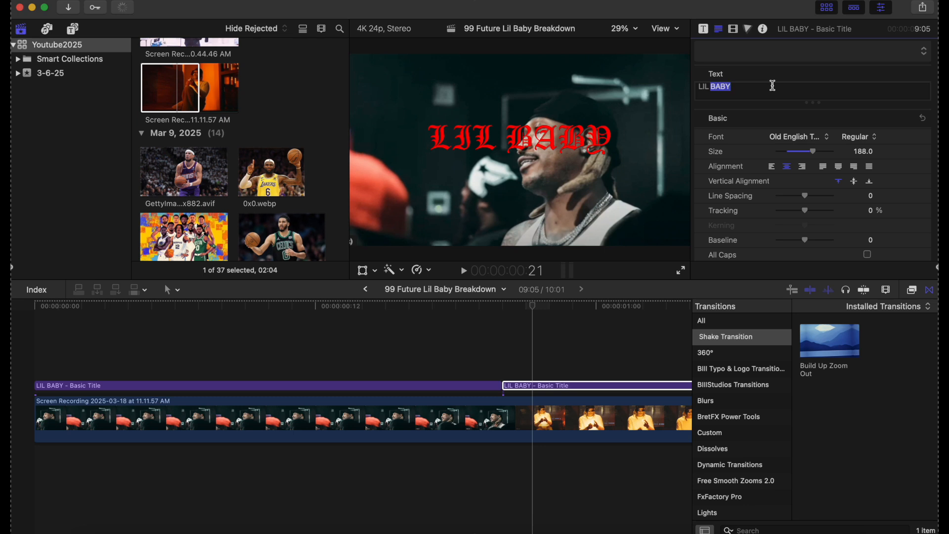
double_click(773, 86)
key(BackSpace)
key(BackSpace)
key(BackSpace)
key(BackSpace)
key(BackSpace)
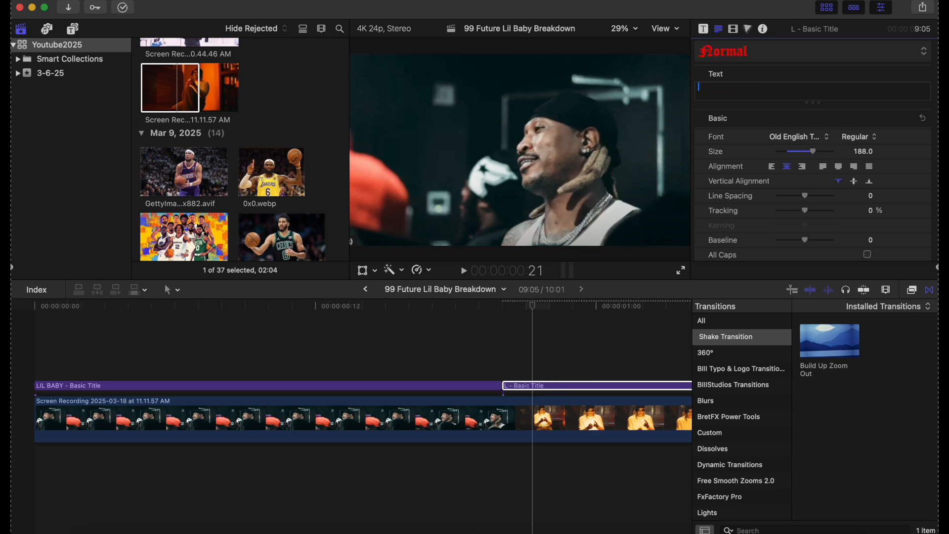
text(FT)
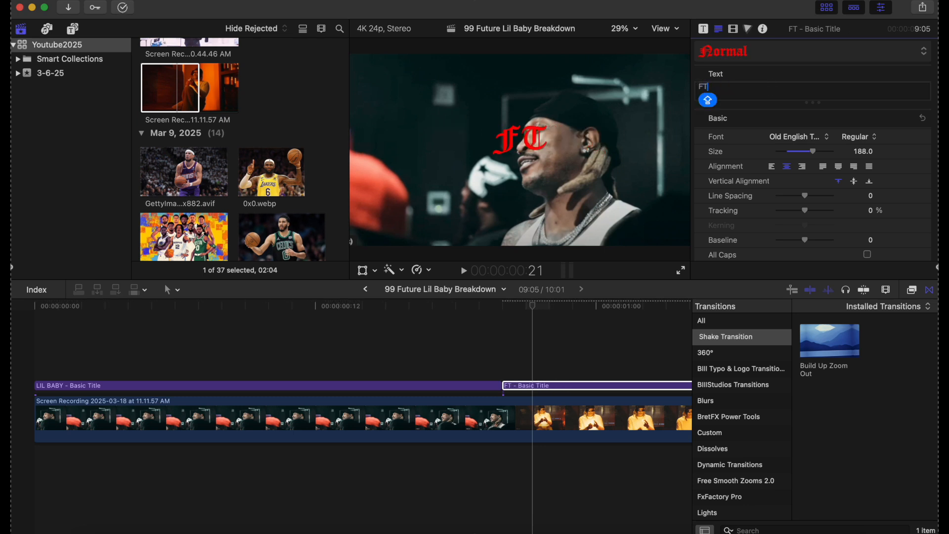
text(. FUT)
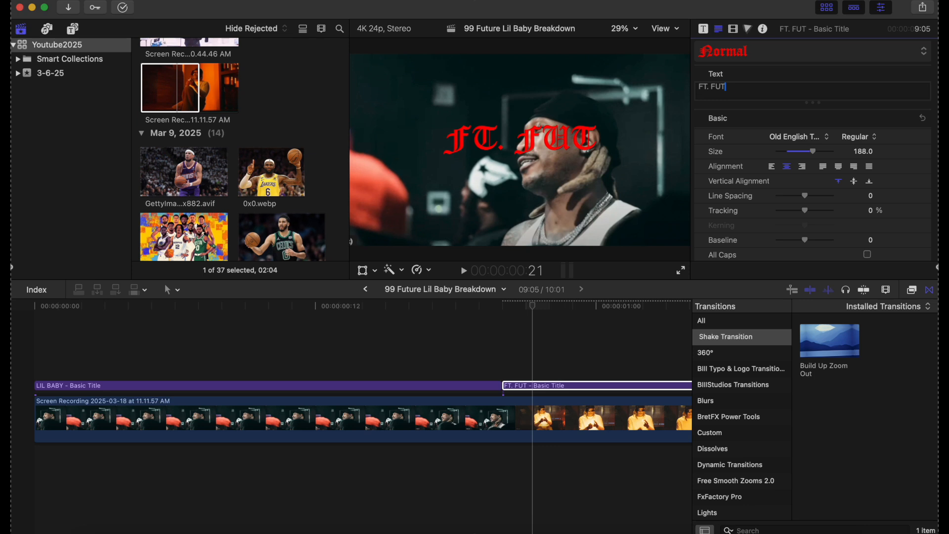
text(URE)
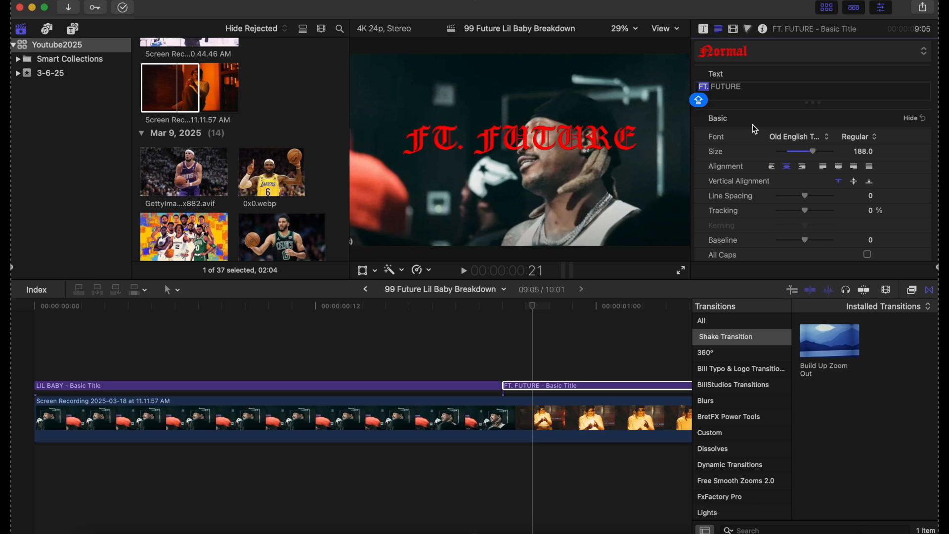
click(806, 155)
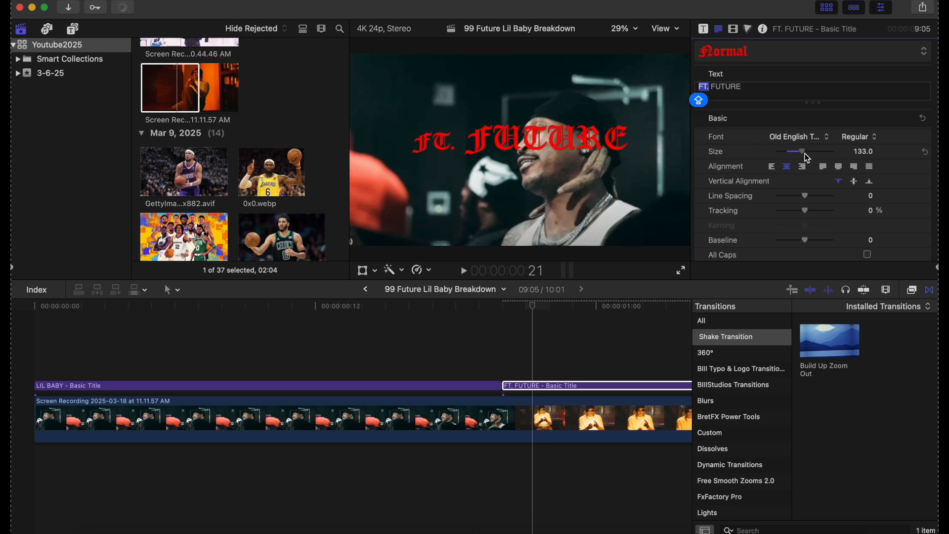
drag(805, 156, 804, 158)
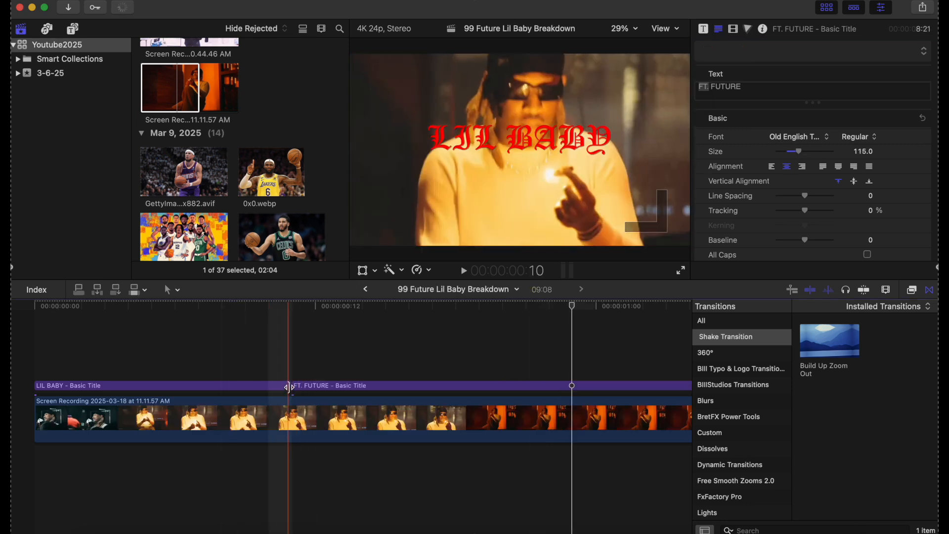
Step: Extend LIL BABY, start FT. FUTURE 14 frames later, lengthen the footage, and play back
drag(289, 387, 615, 385)
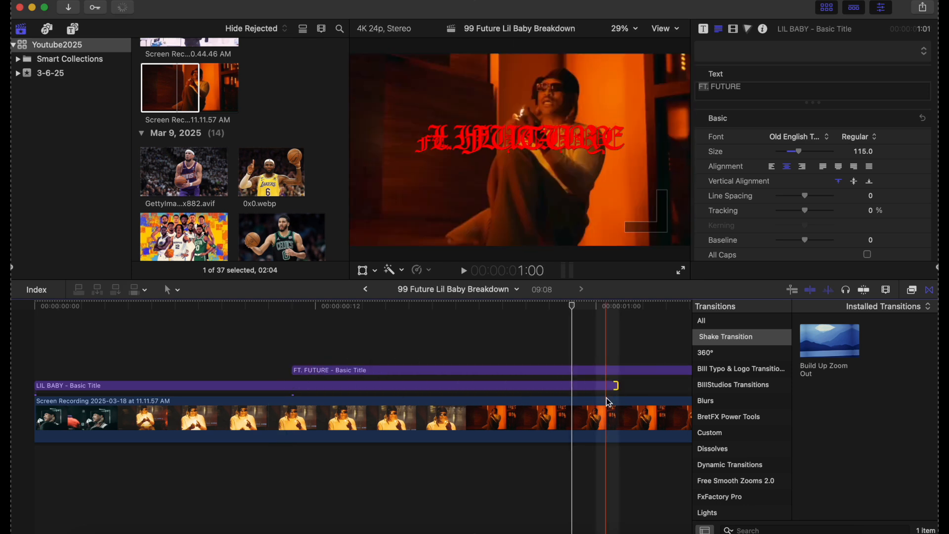
key(super+minus)
key(super+minus)
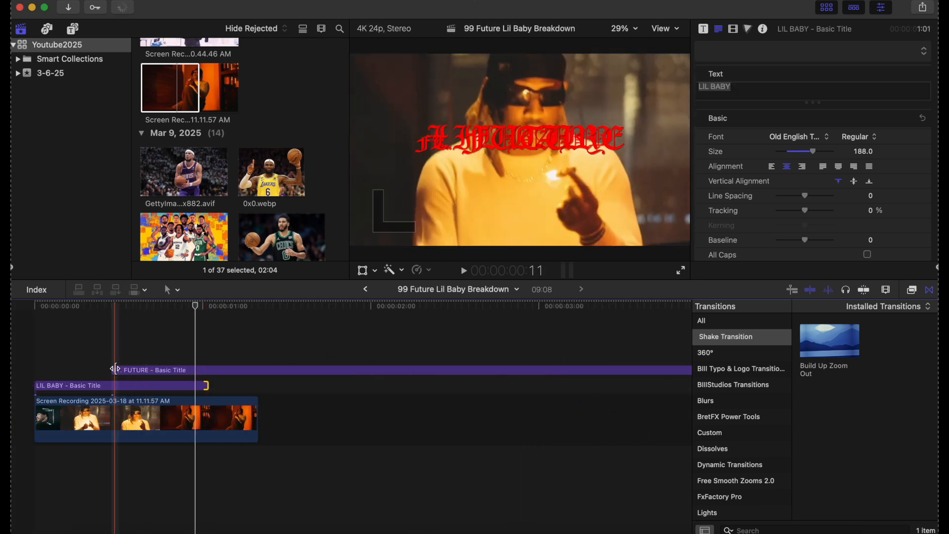
drag(115, 368, 213, 385)
drag(258, 430, 505, 434)
click(29, 340)
key(space)
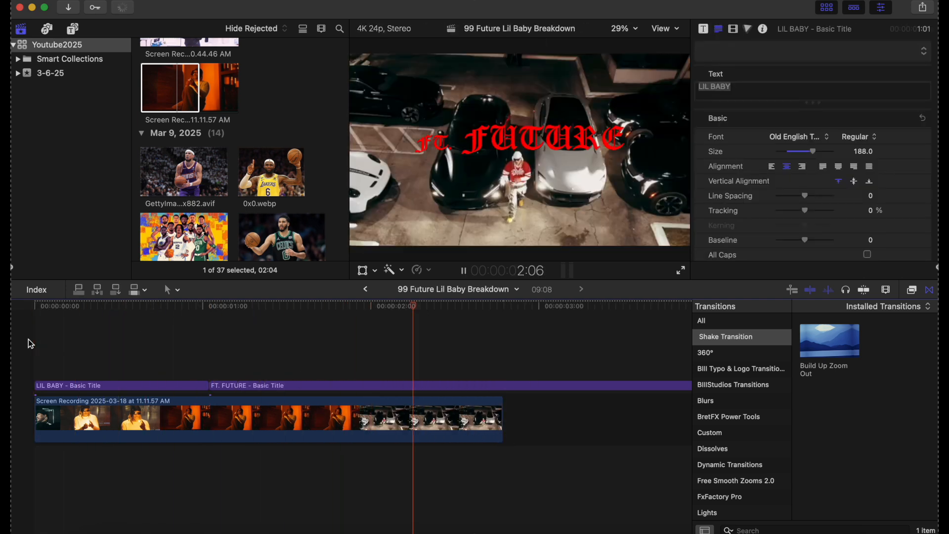
key(space)
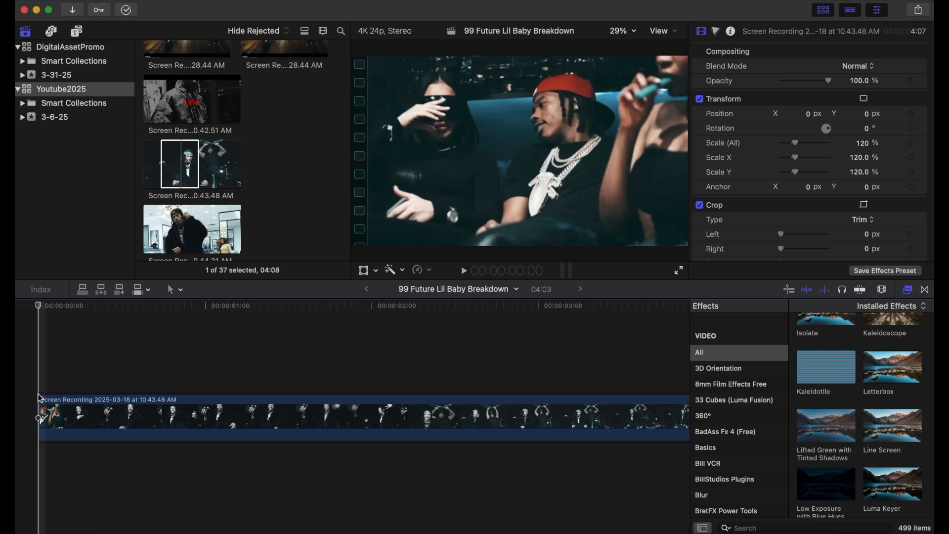
Step: Scroll the Video inspector to the 10.43.48 AM recording's Crop section
scroll(717, 200, down, 3)
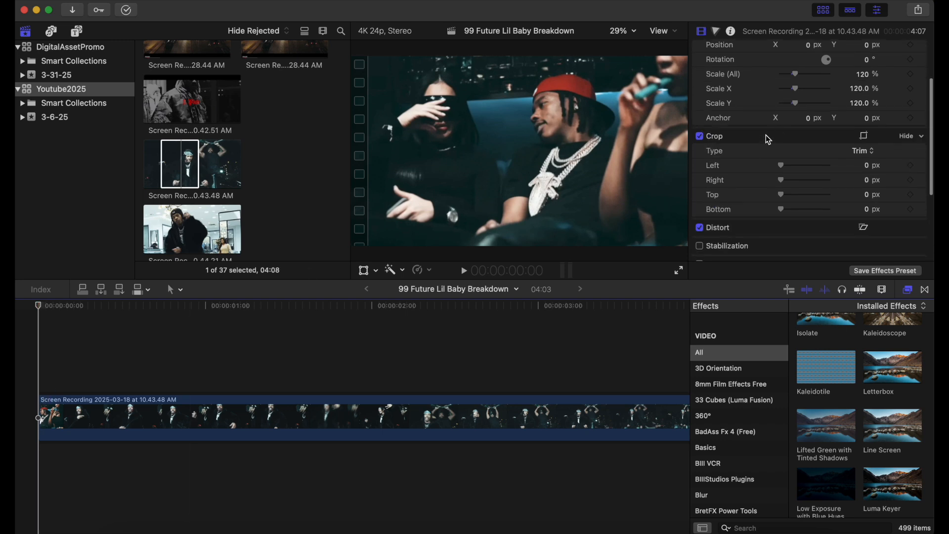
scroll(723, 139, up, 3)
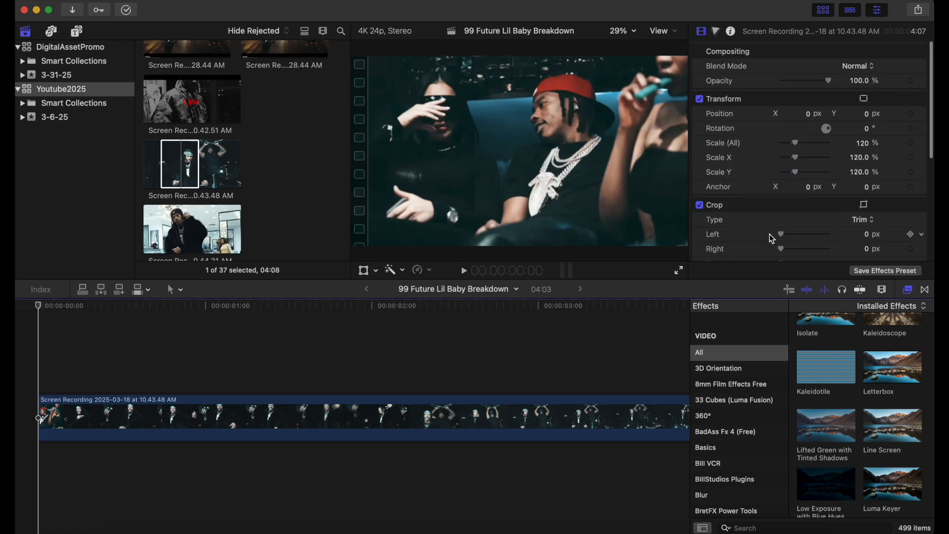
scroll(742, 210, down, 3)
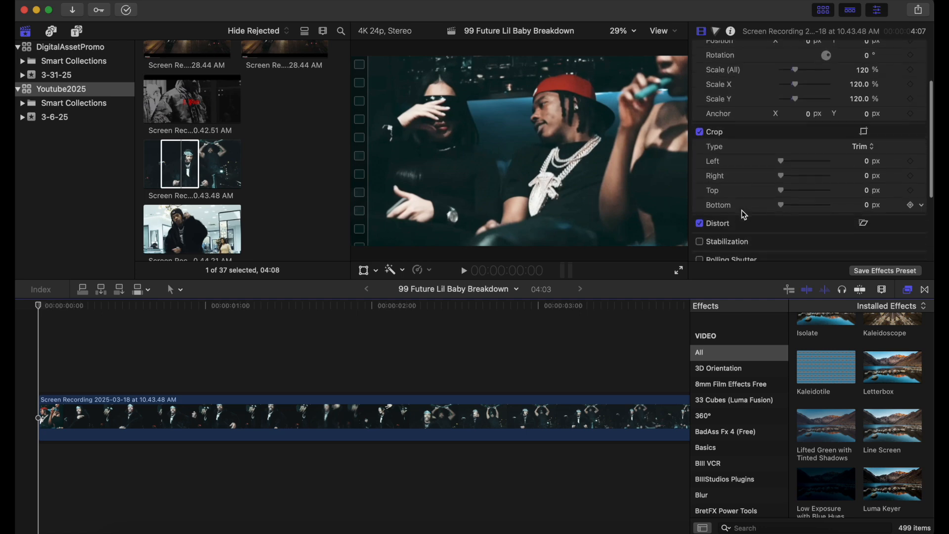
Step: Crop the clip start to black, 382 px top and 456 px bottom, and keyframe both
drag(781, 191, 806, 213)
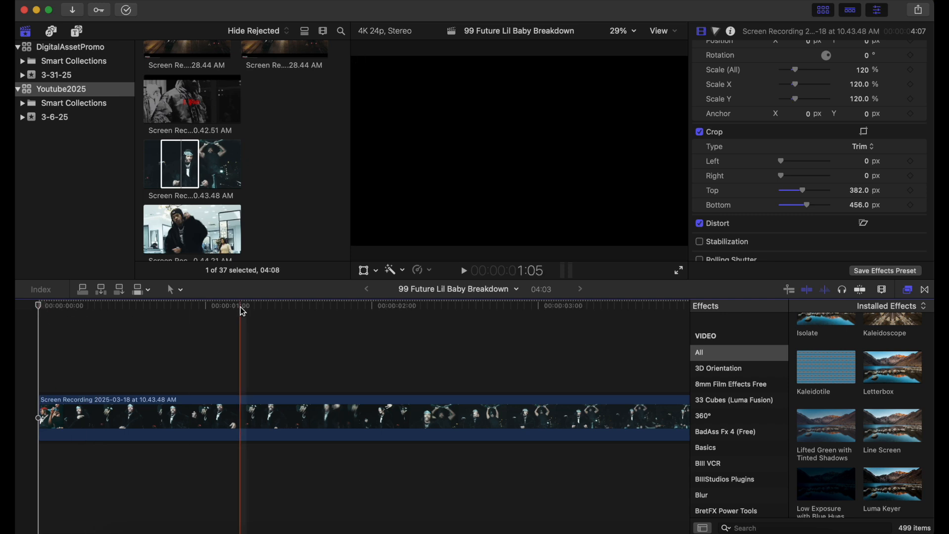
click(911, 193)
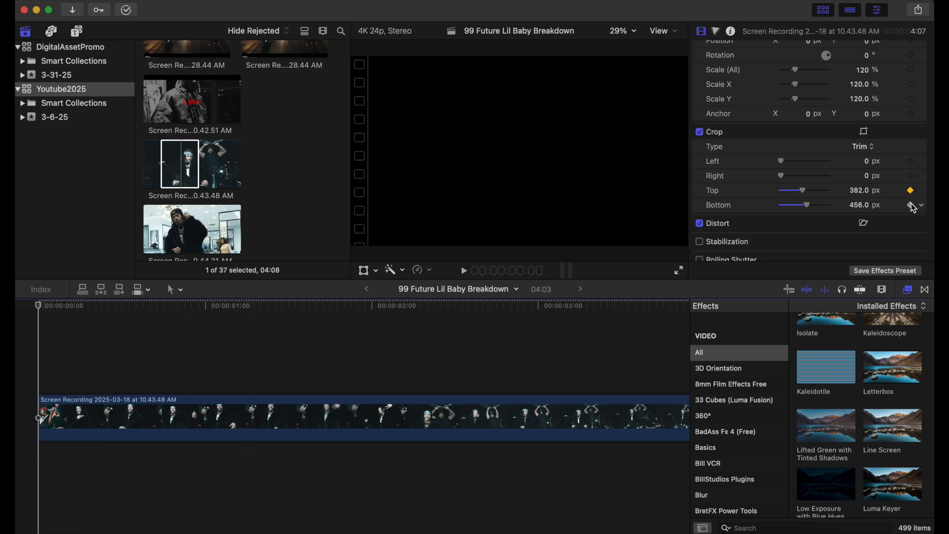
click(910, 205)
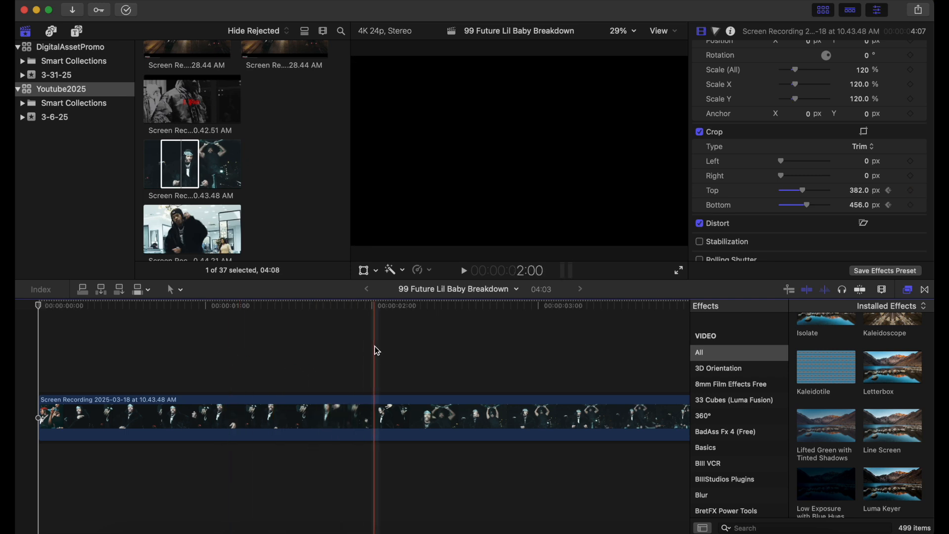
Step: Place the playhead at 2 seconds 6 frames with the recording clip selected
click(399, 352)
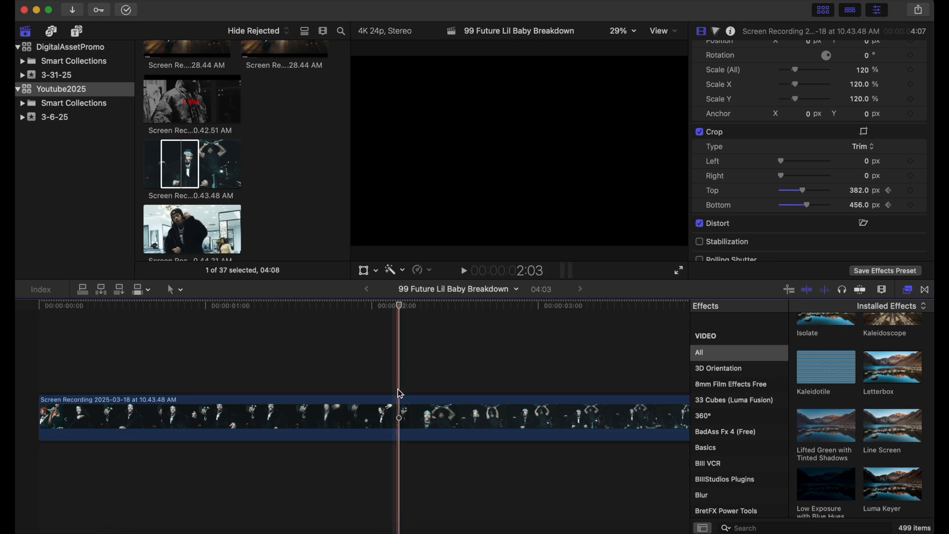
click(403, 406)
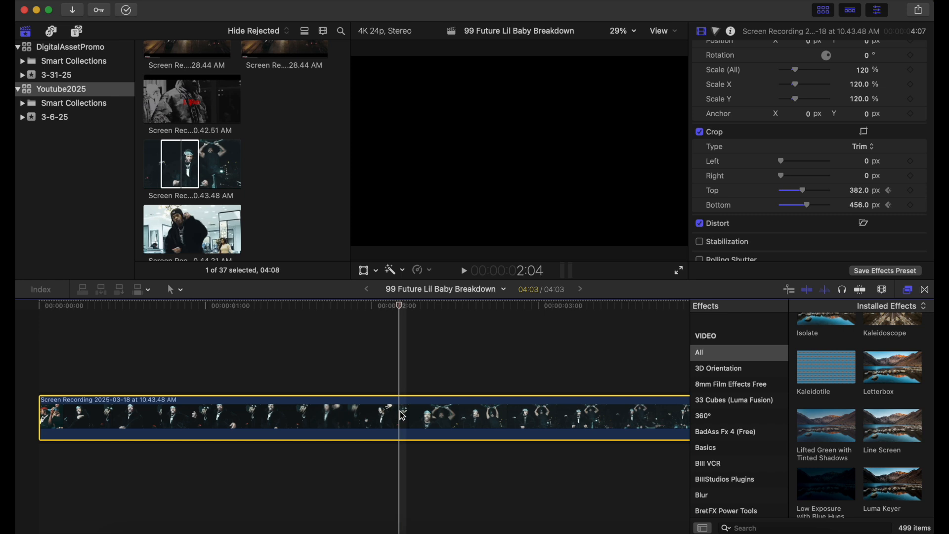
click(415, 389)
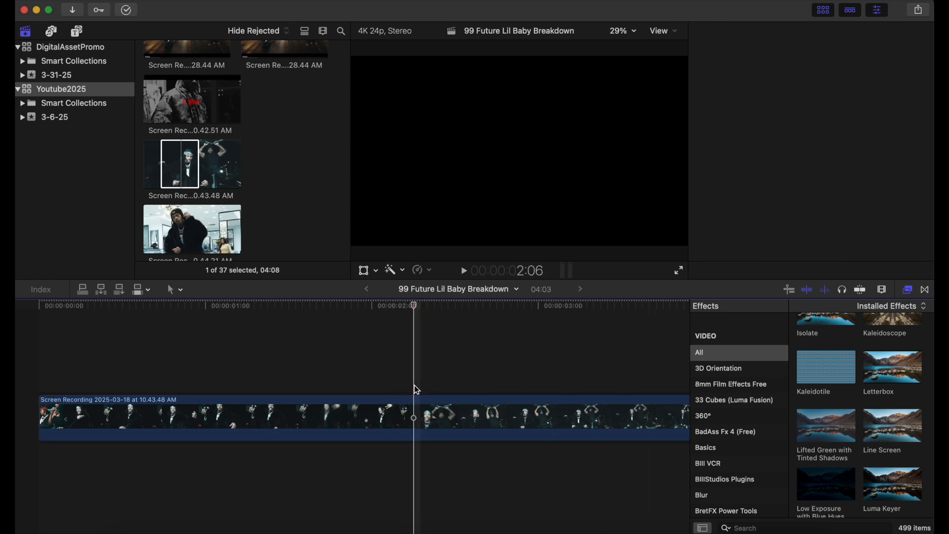
click(416, 415)
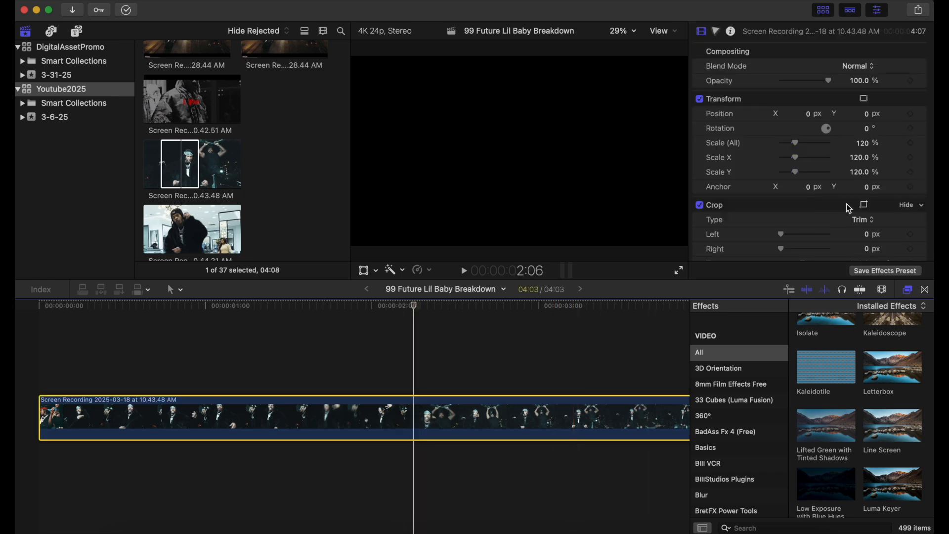
Step: Keyframe Crop Top and Crop Bottom at 0 px so the frame opens fully
scroll(846, 203, down, 4)
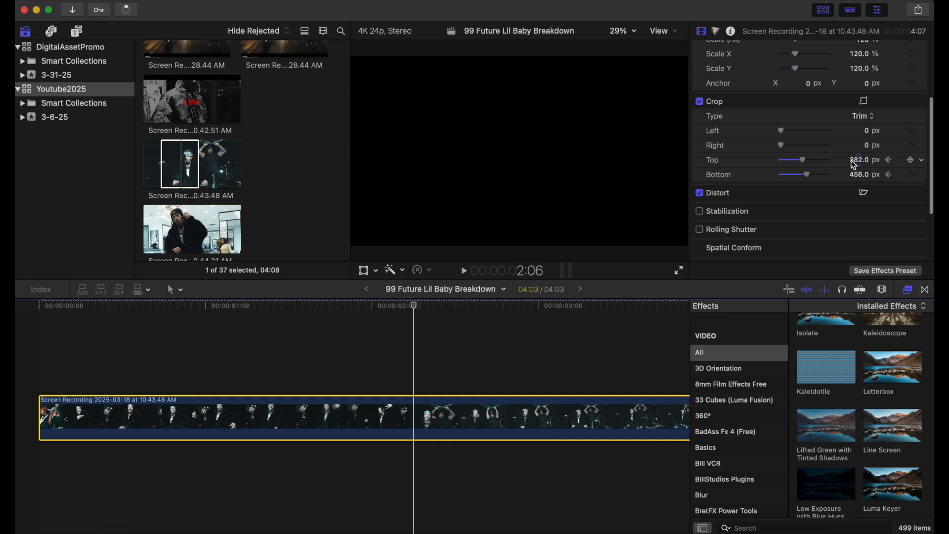
click(854, 161)
text(0)
key(Return)
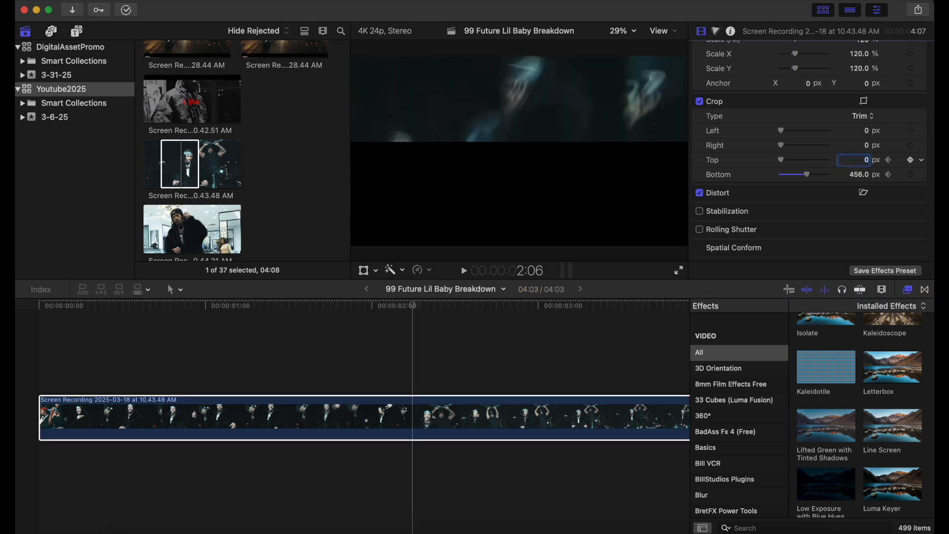
click(860, 175)
text(0)
key(Return)
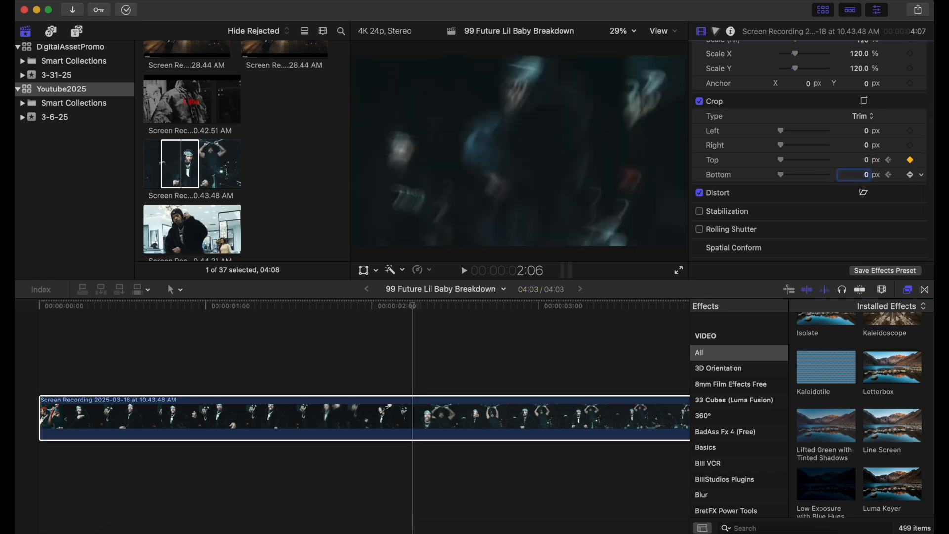
click(31, 319)
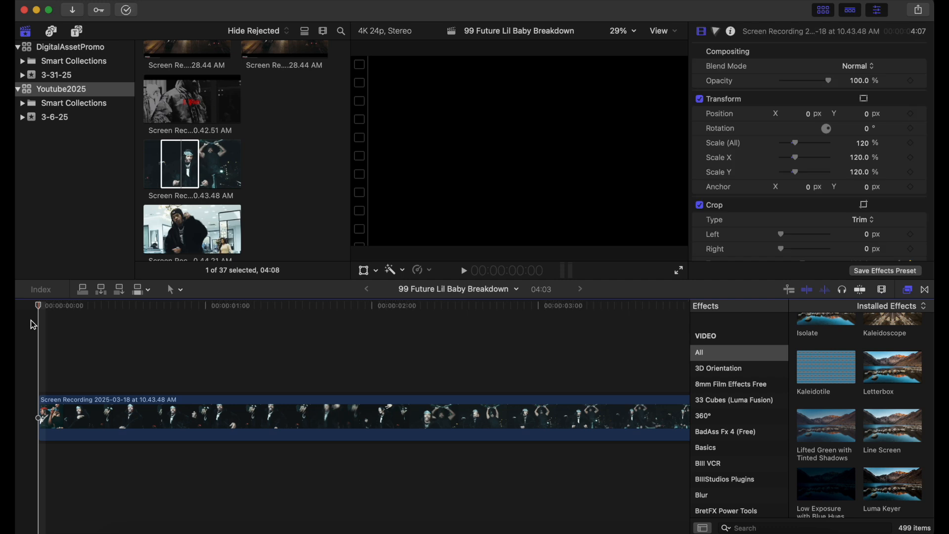
Step: Preview the letterbox crop-open animation three times, then stop playback
key(space)
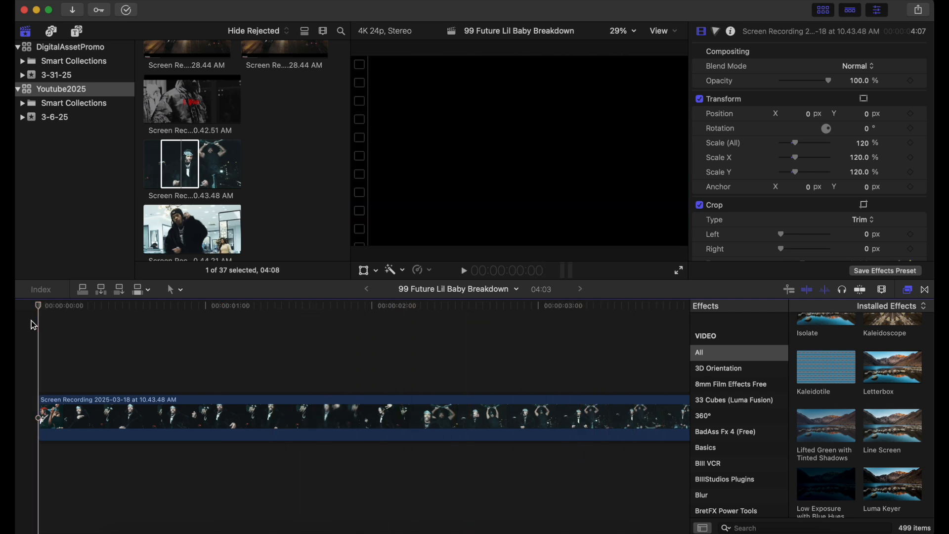
key(space)
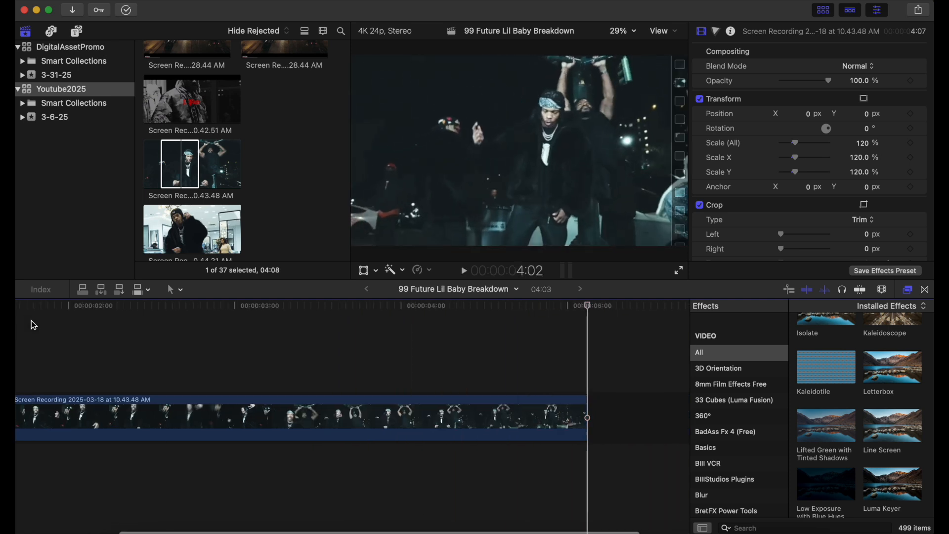
key(space)
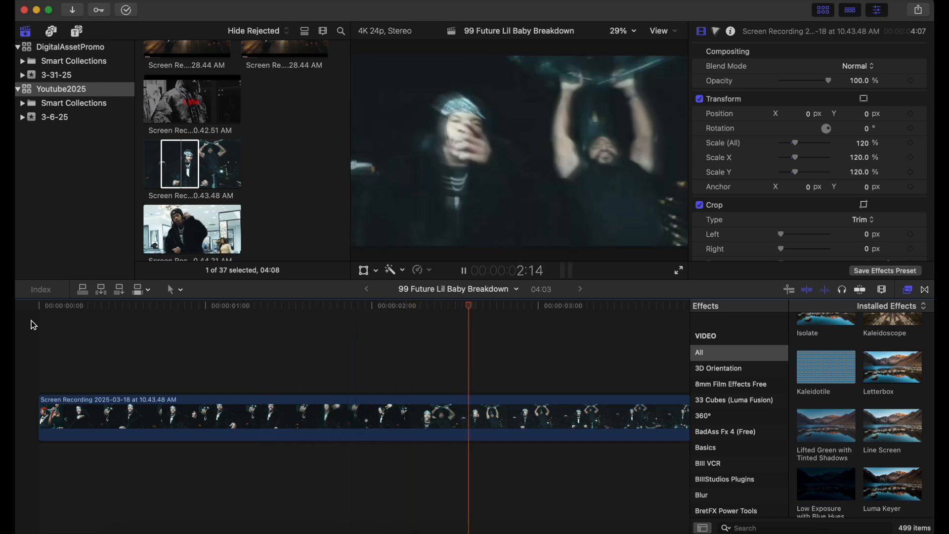
key(space)
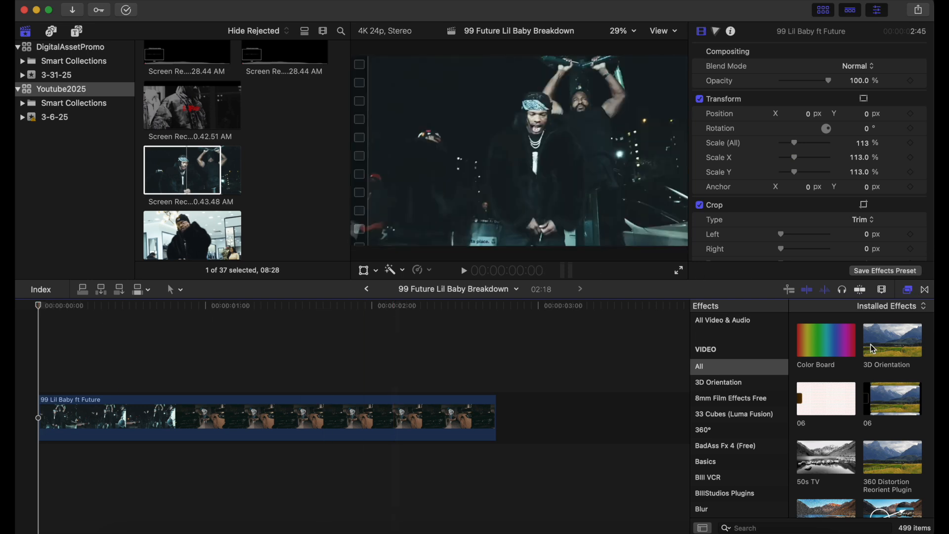
Step: Filter the Effects browser by 'earth' to show the Earthquake effect, then play the timeline
click(765, 528)
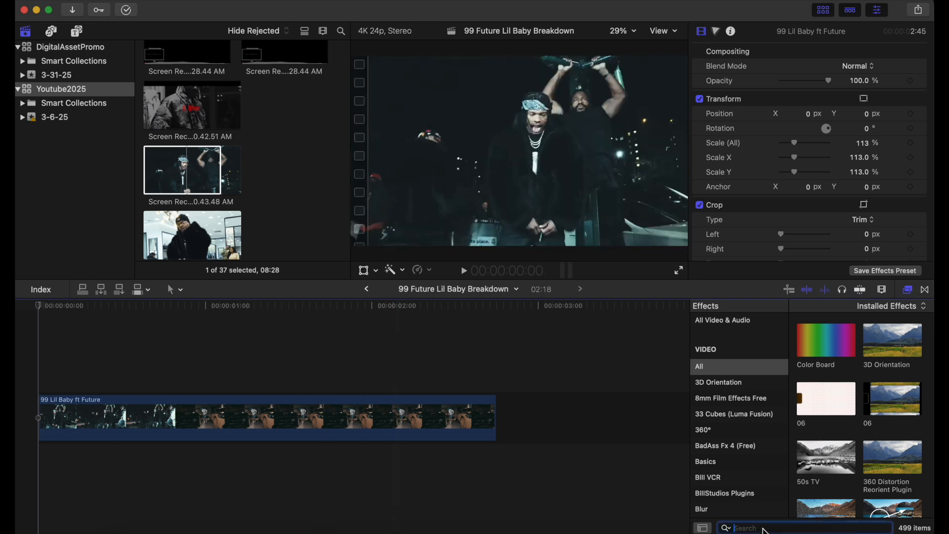
text(earth)
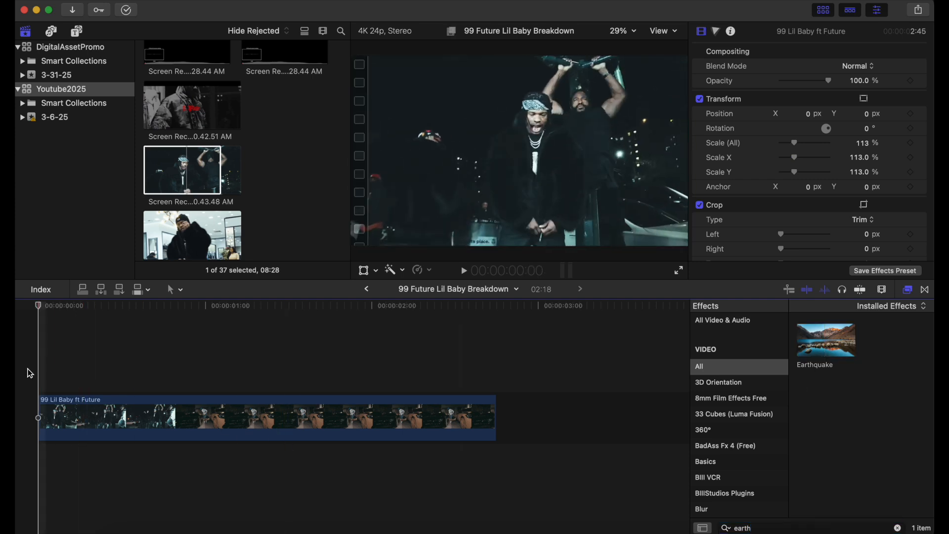
key(space)
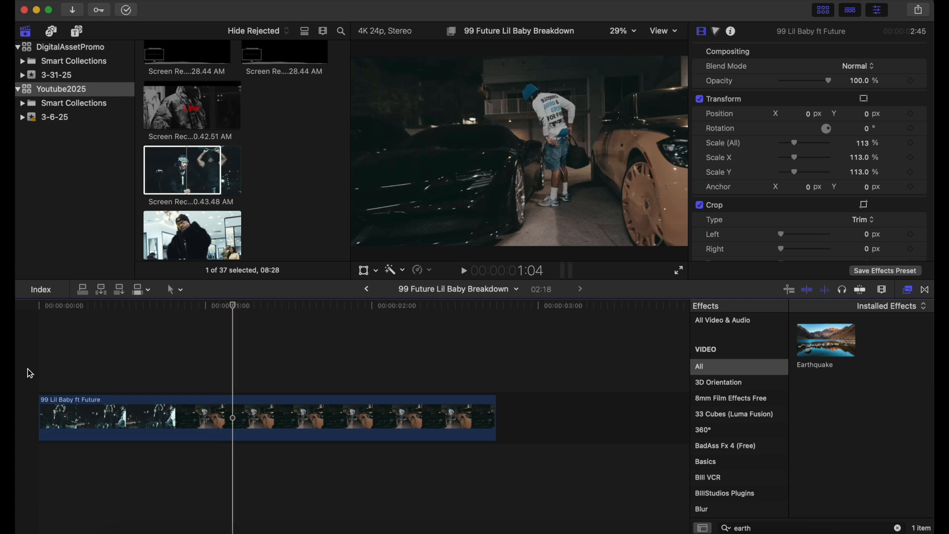
Step: Blade the 99 Lil Baby ft Future clip at the 23-frame mark using frame-by-frame stepping
click(230, 404)
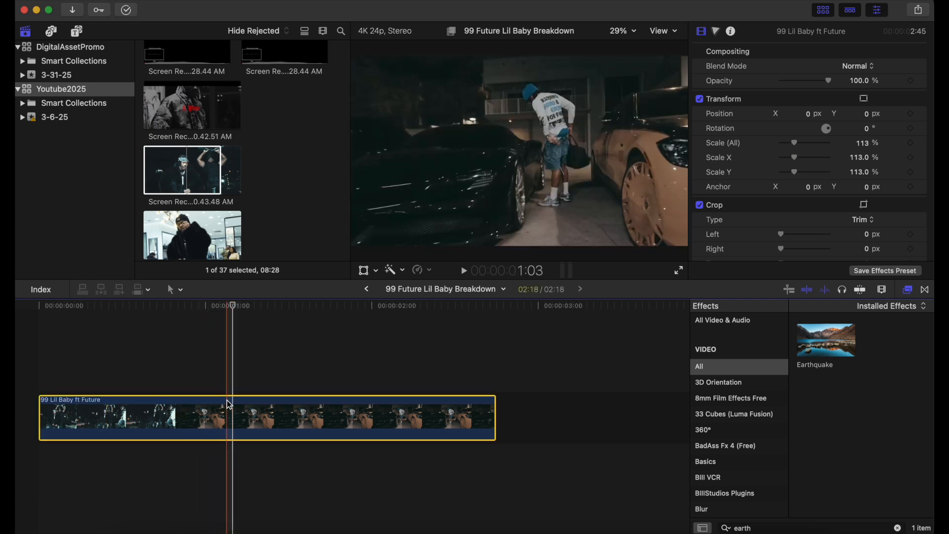
key(Left)
key(Left)
key(Left)
key(Left)
key(Left)
key(Left)
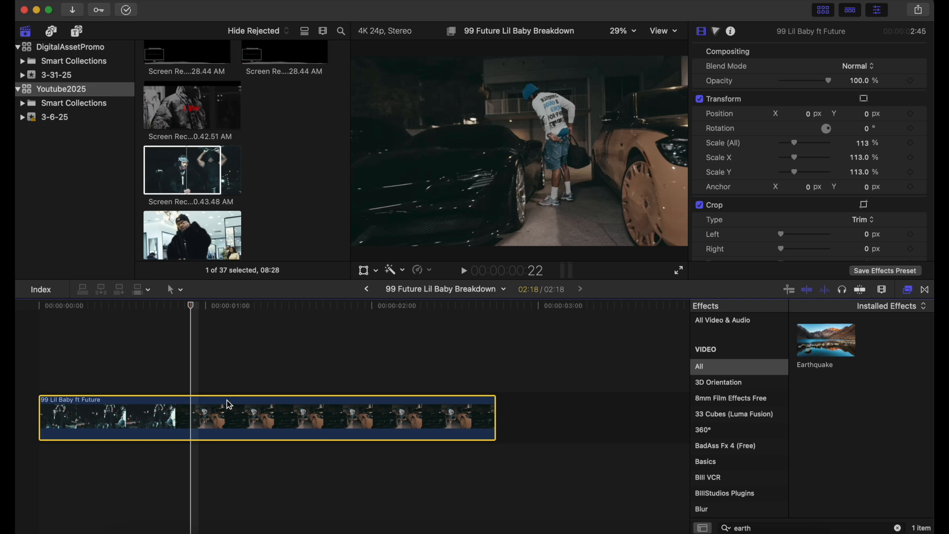
key(Left)
key(Right)
key(Right)
key(Left)
key(Right)
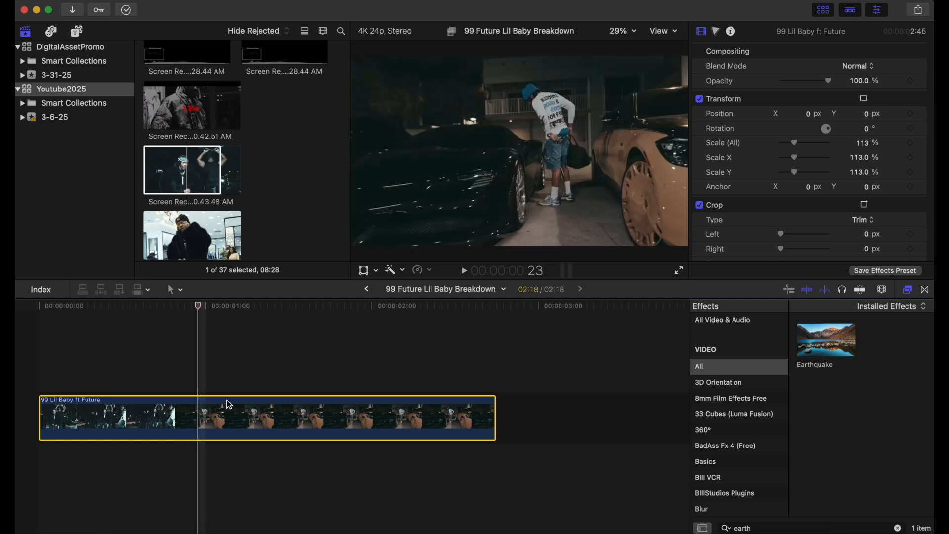
key(Left)
key(Right)
key(super+b)
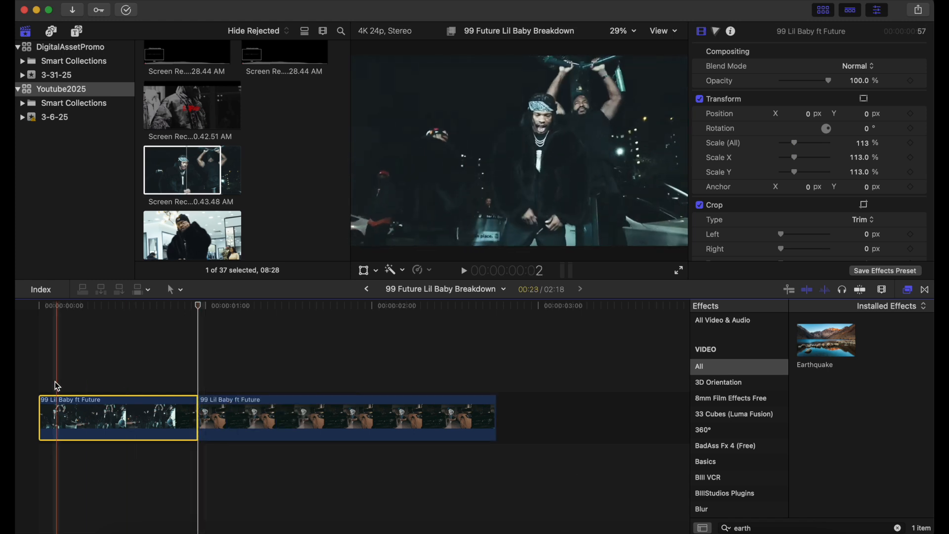
click(35, 375)
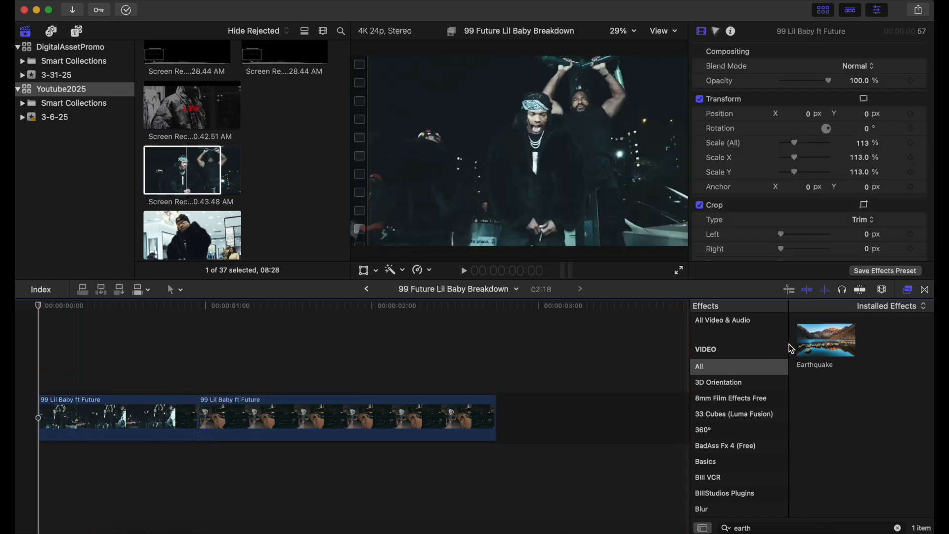
Step: Apply Earthquake (Amount 9.79, 3 Layers) to the first clip piece and preview the shake
drag(809, 351, 106, 424)
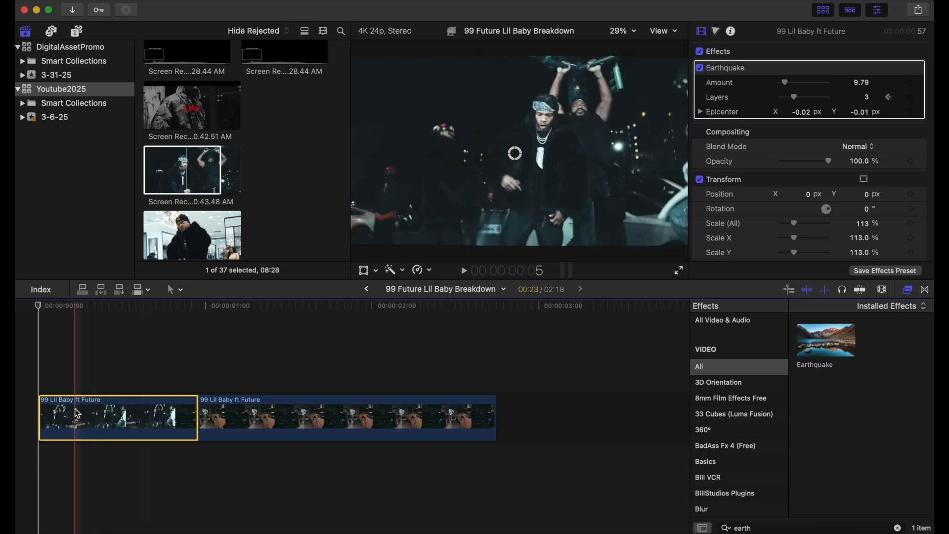
key(space)
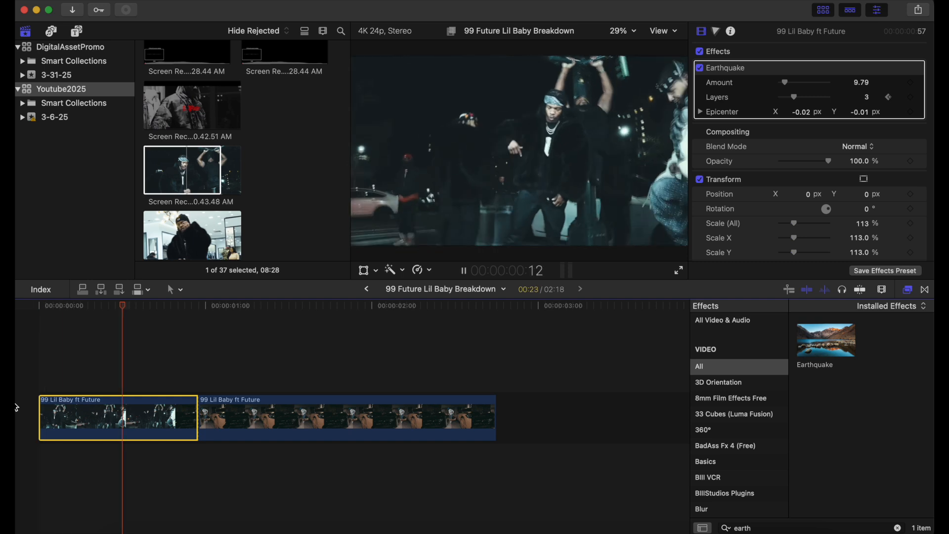
key(space)
click(34, 372)
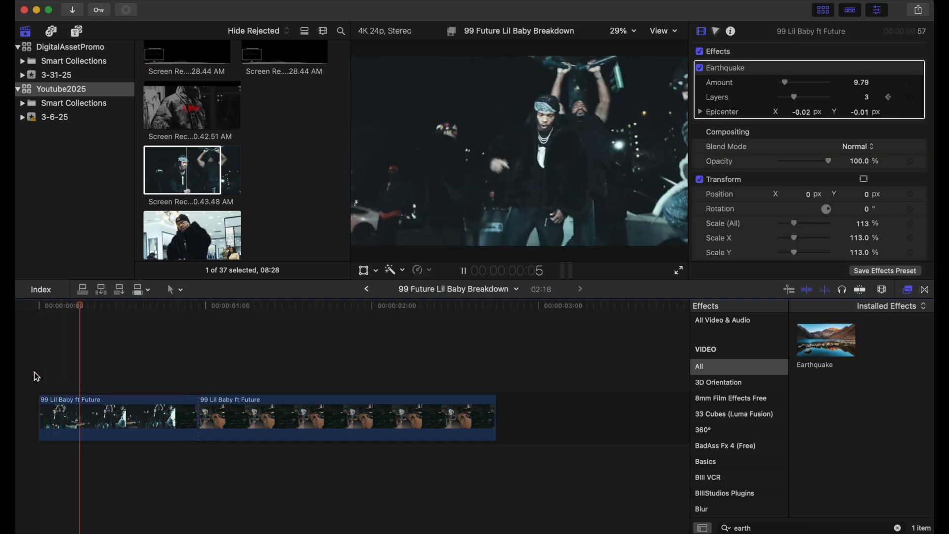
key(space)
click(34, 370)
key(space)
click(34, 367)
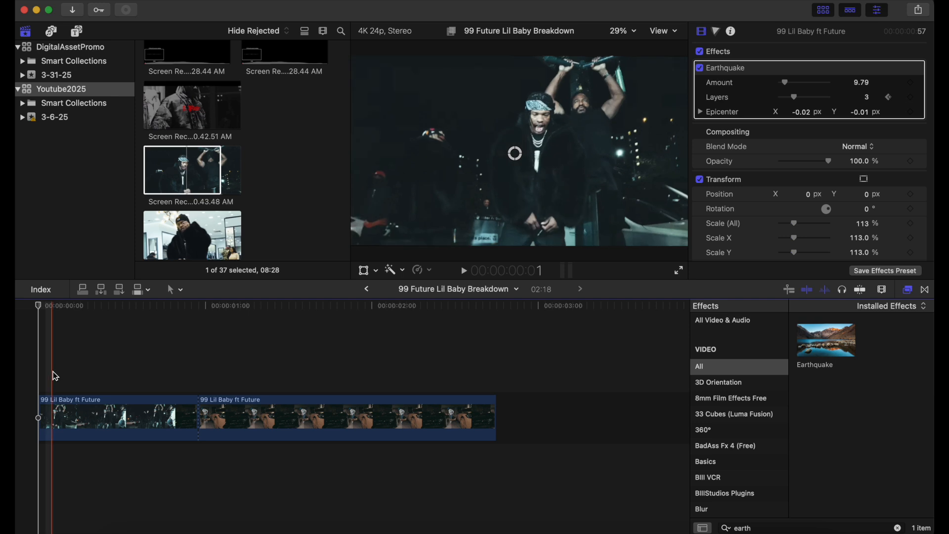
Step: Keyframe Earthquake at Amount 9.79 and 3 Layers on frame 0, then 35.9 and 5 Layers one frame later
click(910, 83)
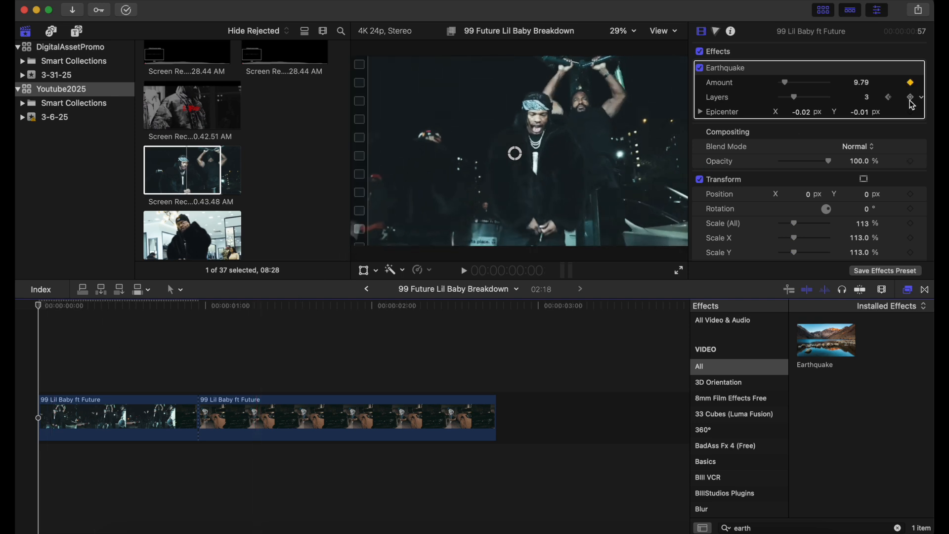
click(912, 98)
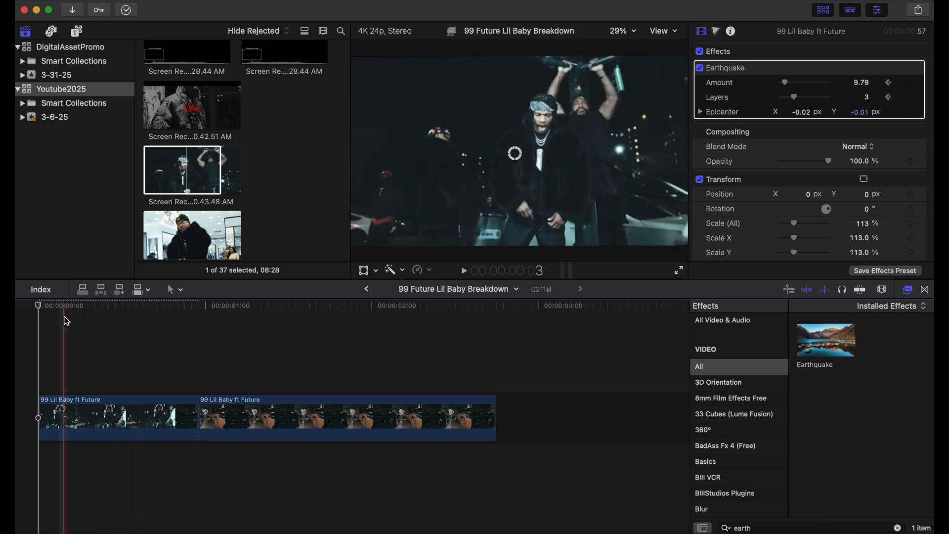
drag(40, 308, 54, 314)
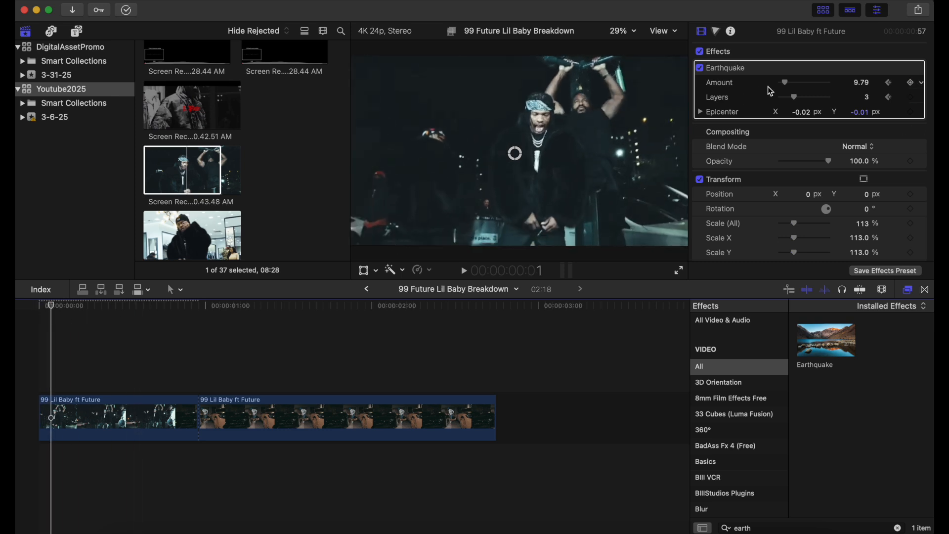
drag(785, 83, 796, 87)
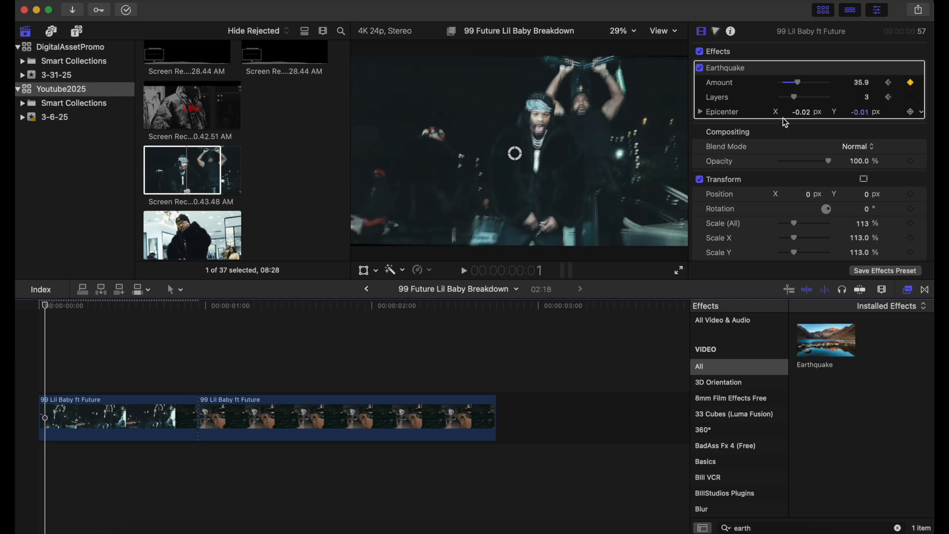
drag(797, 99, 810, 105)
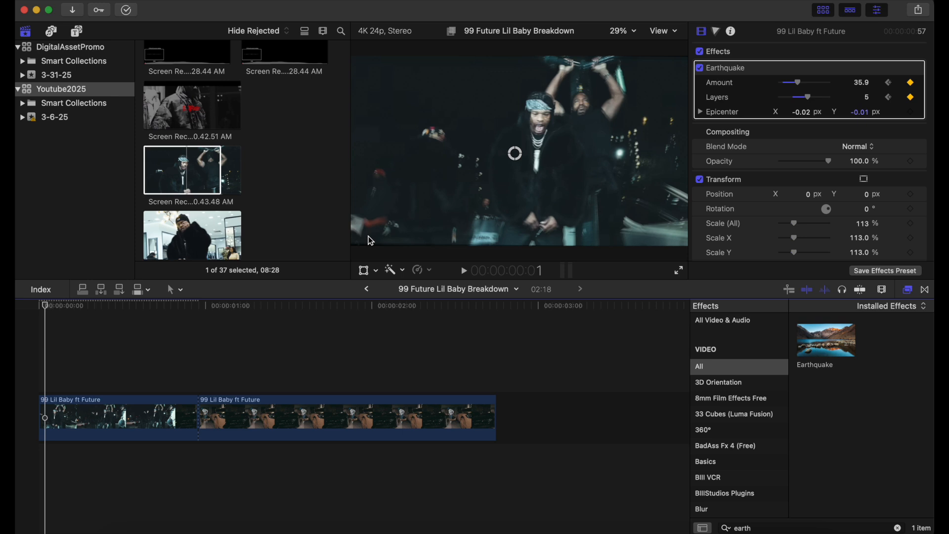
key(Left)
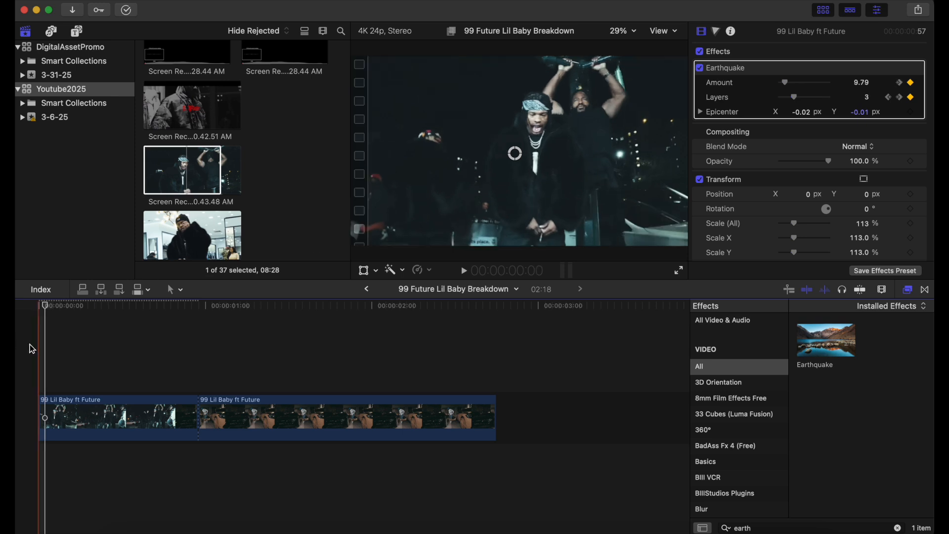
Step: Preview the keyframed Earthquake shake several times from the timeline start
key(space)
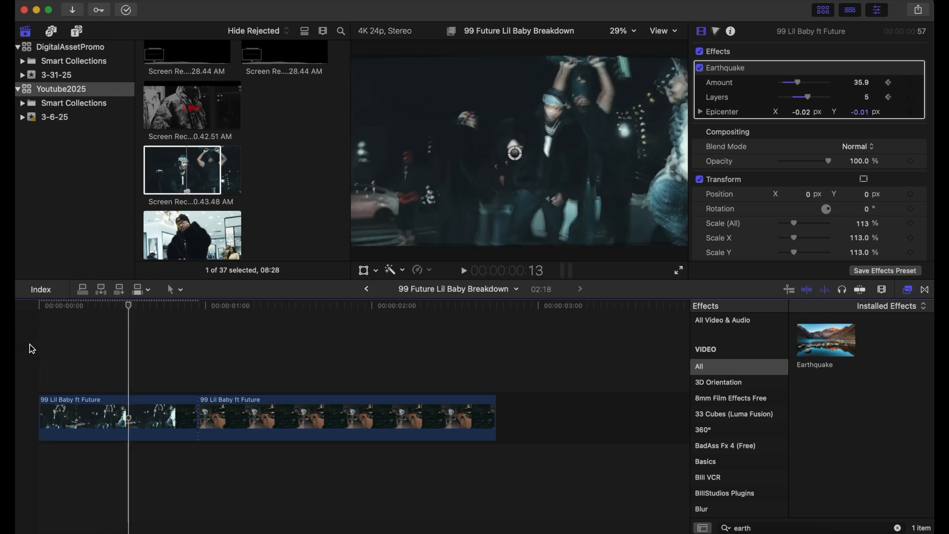
click(29, 344)
key(space)
key(space)
click(30, 344)
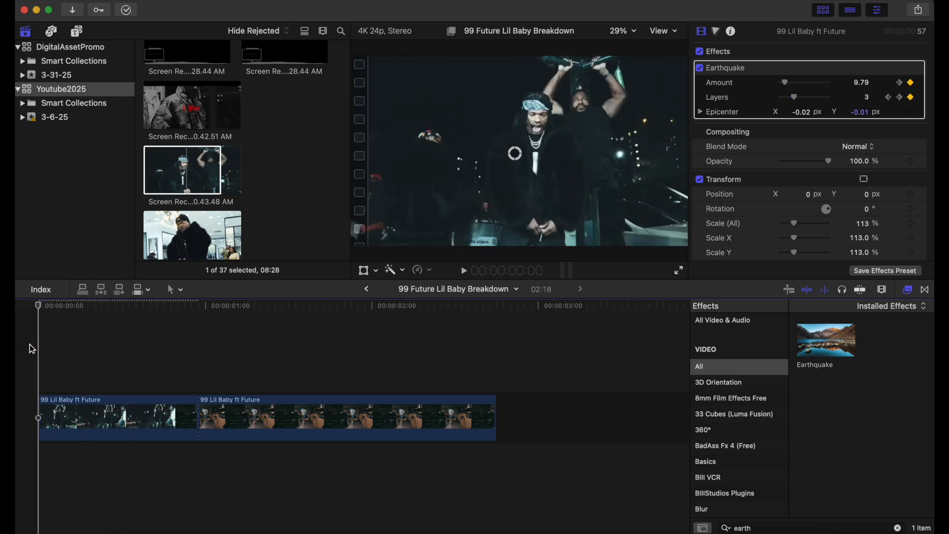
key(space)
key(space)
click(29, 344)
key(space)
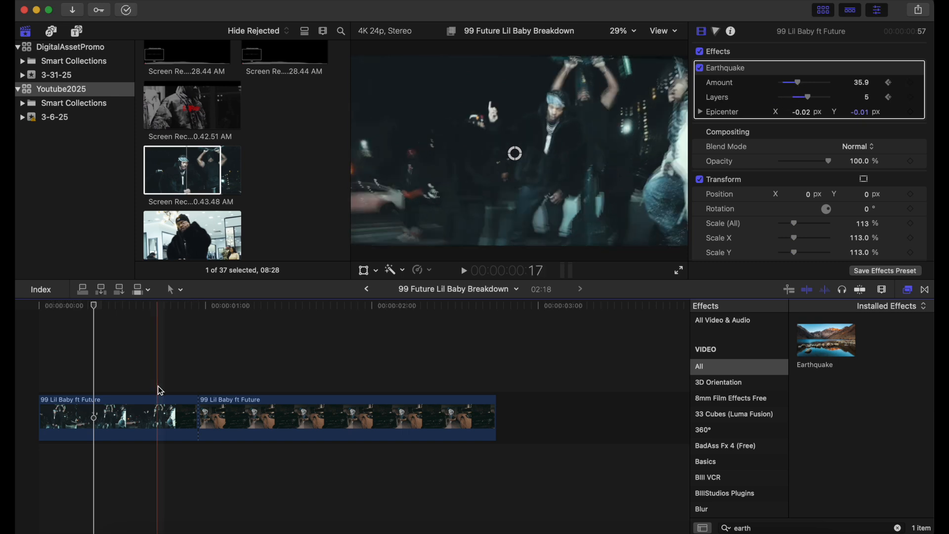
Step: Lower the Earthquake Amount to 4.74 at frame 7
click(43, 375)
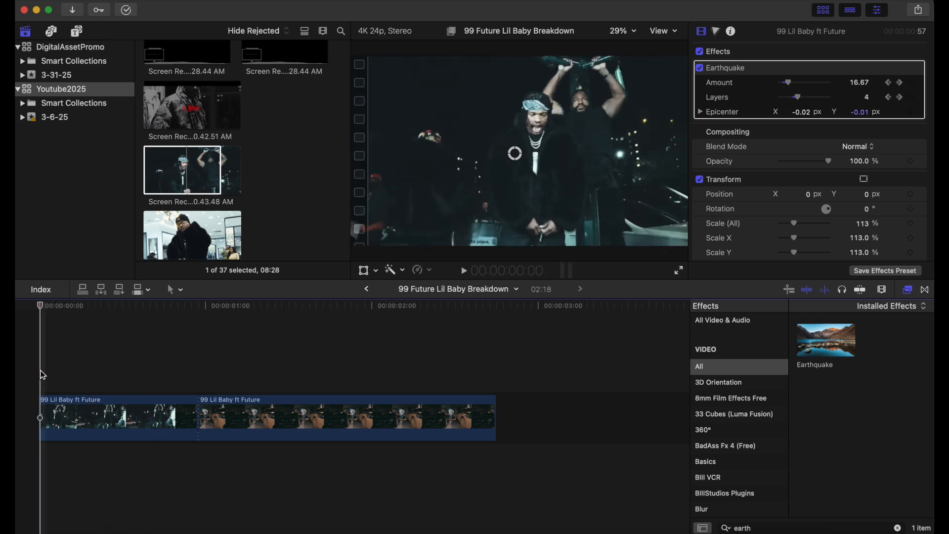
key(space)
click(43, 358)
key(space)
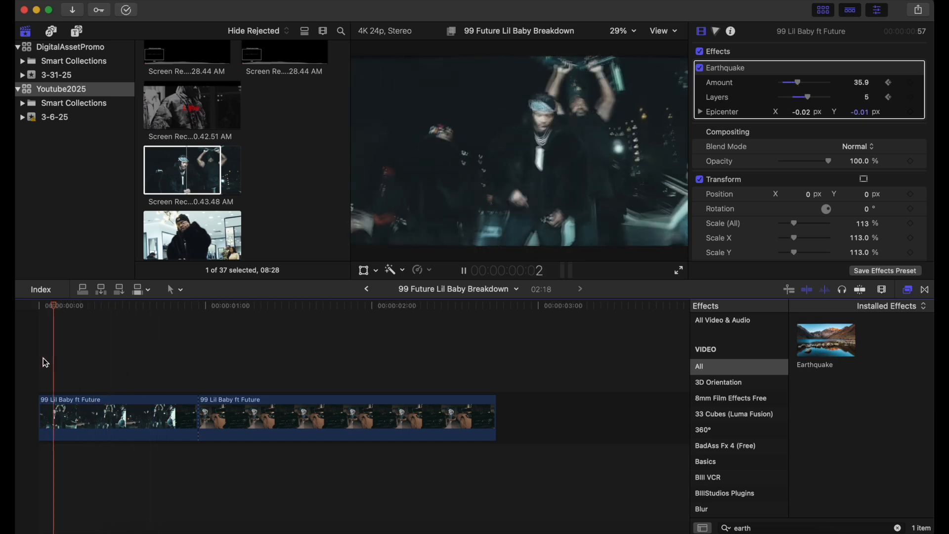
key(space)
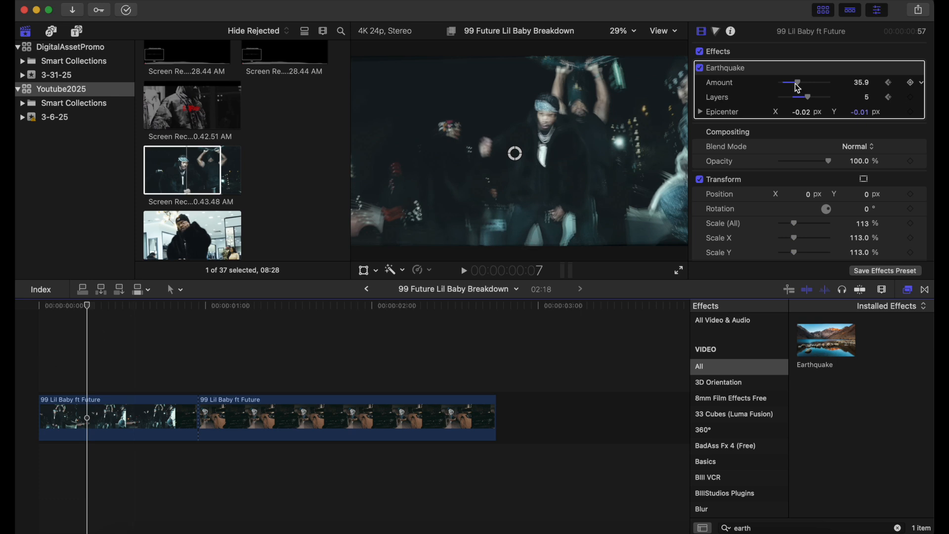
mouse_move(801, 88)
mouse_down()
mouse_move(784, 90)
mouse_move(799, 107)
mouse_up()
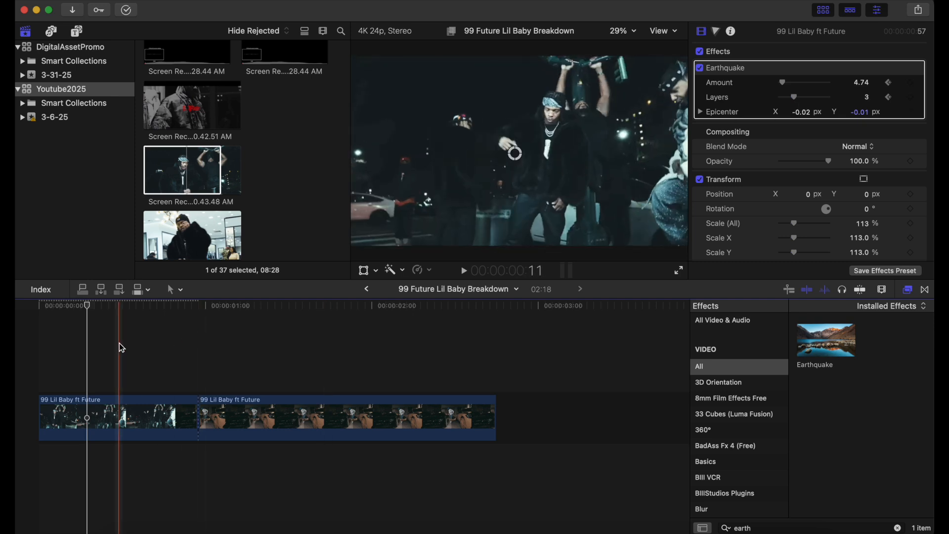
Step: Raise the Earthquake Amount to 32.0 with 6 Layers at frame 13 for another shake burst
click(39, 320)
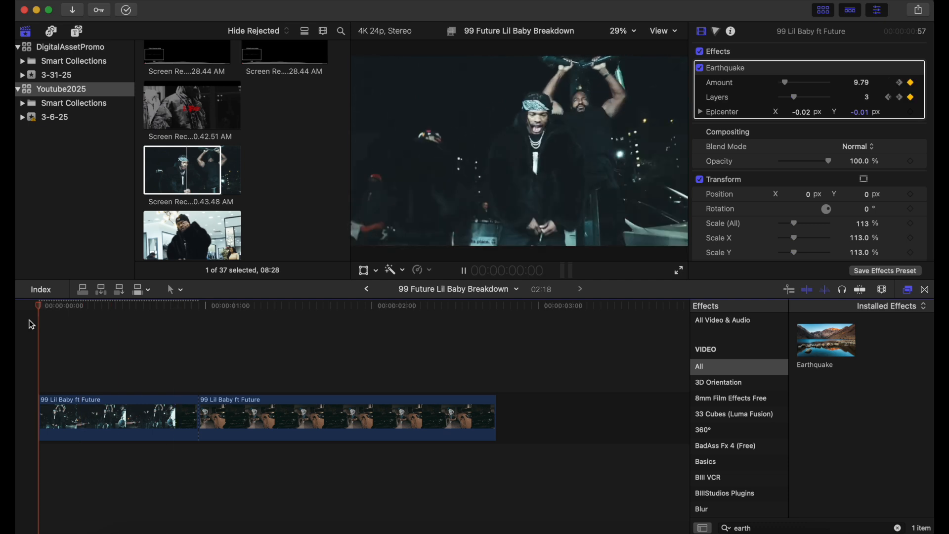
key(space)
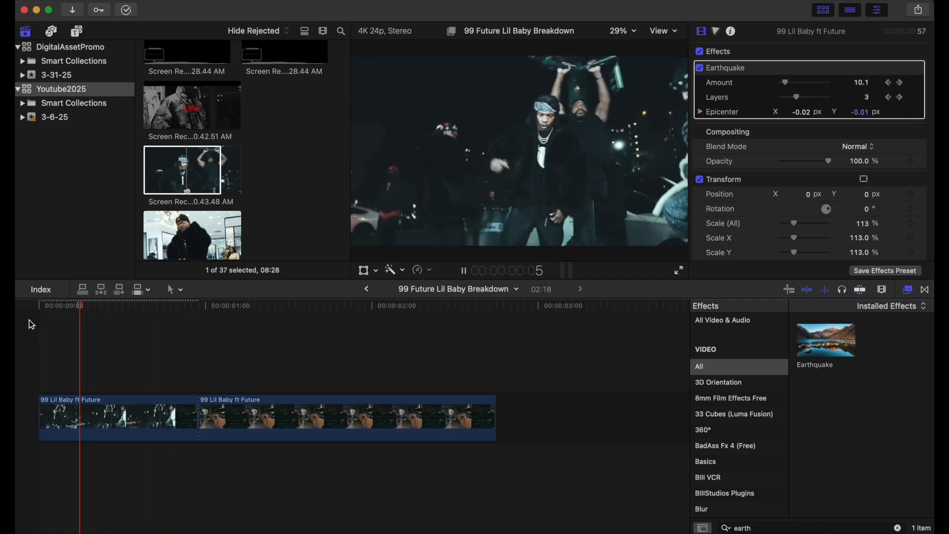
click(31, 323)
key(space)
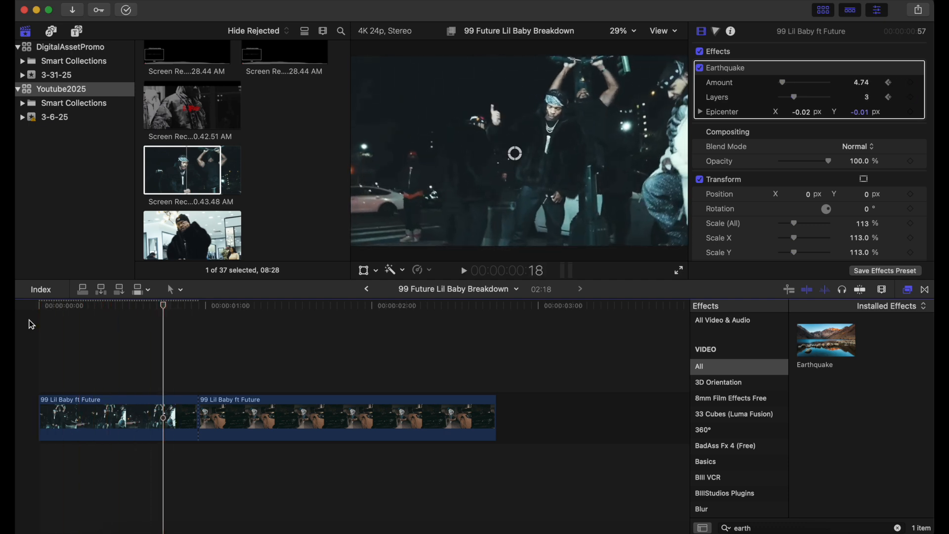
click(30, 320)
key(space)
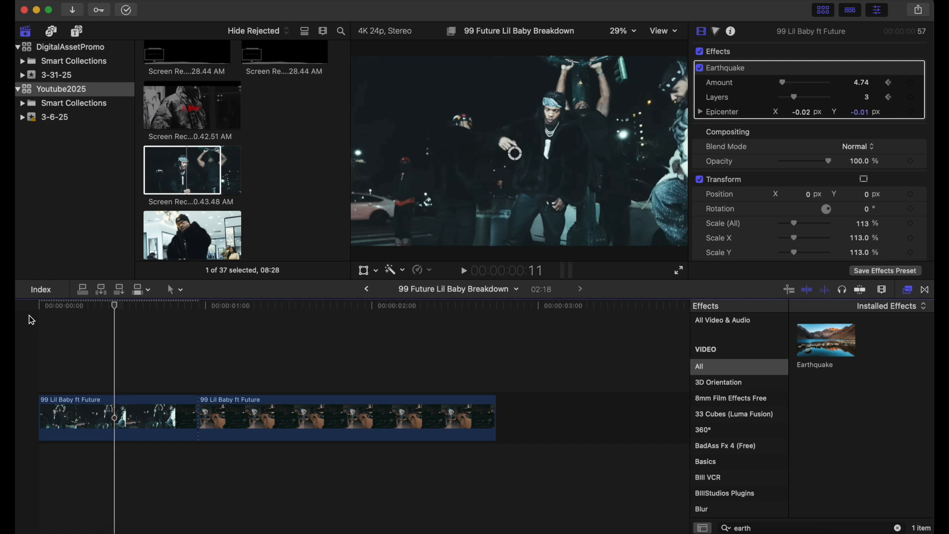
key(space)
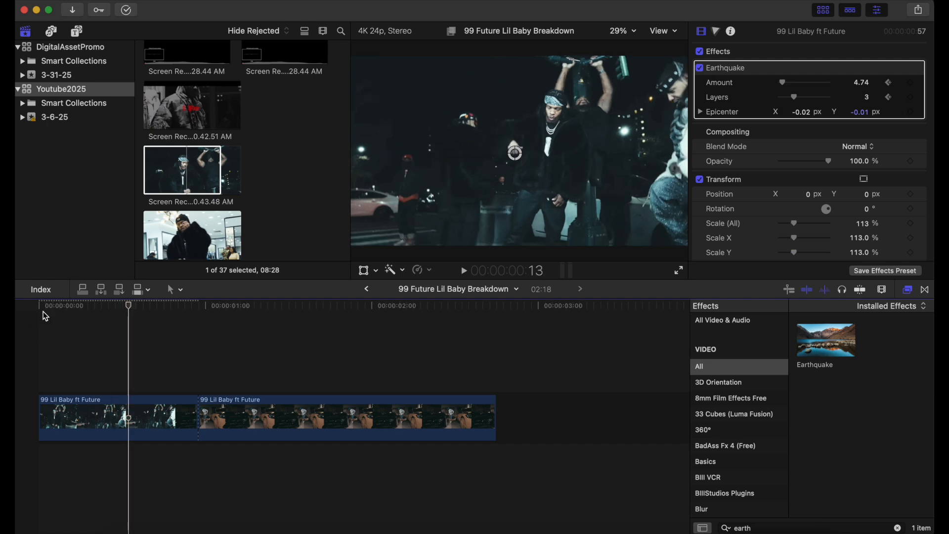
drag(788, 88, 815, 101)
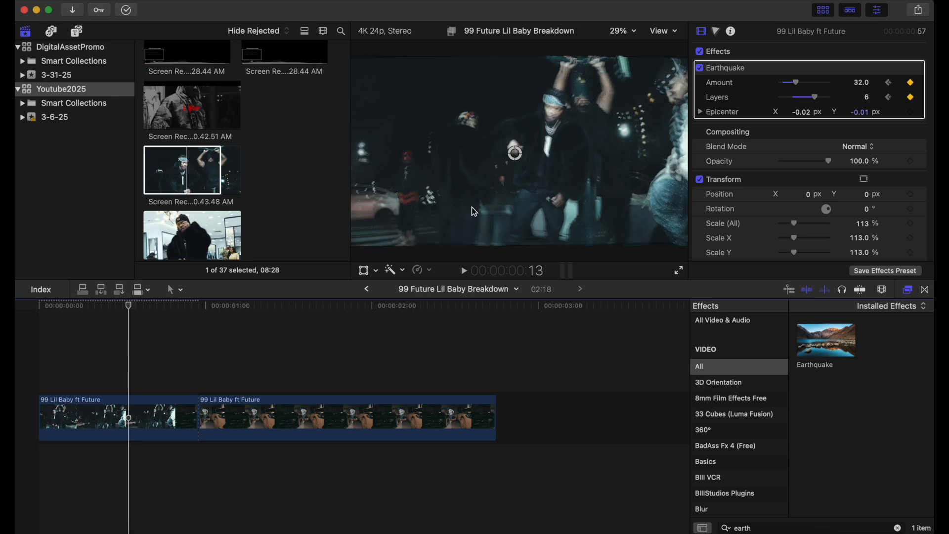
Step: Drop the Earthquake Amount to 0 at frame 20 so the shake settles out
click(129, 353)
key(space)
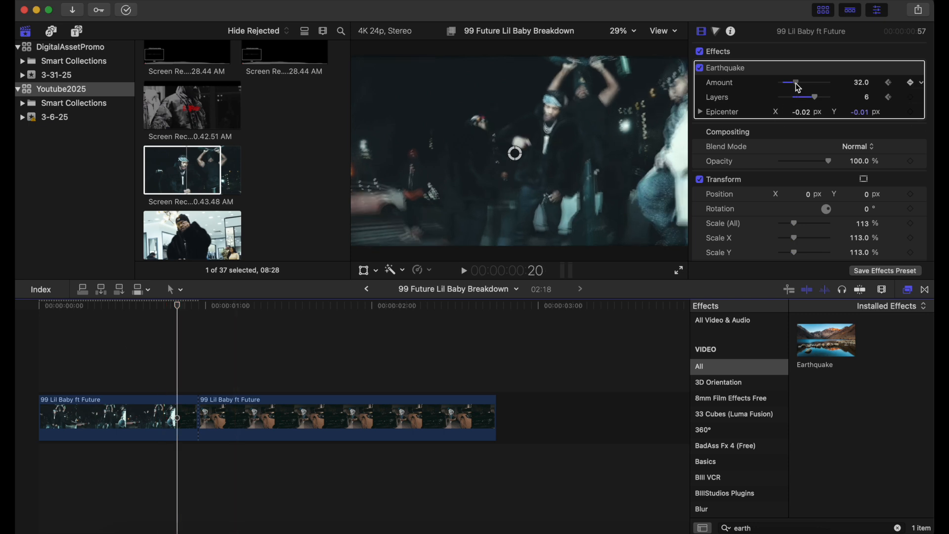
drag(799, 88, 787, 91)
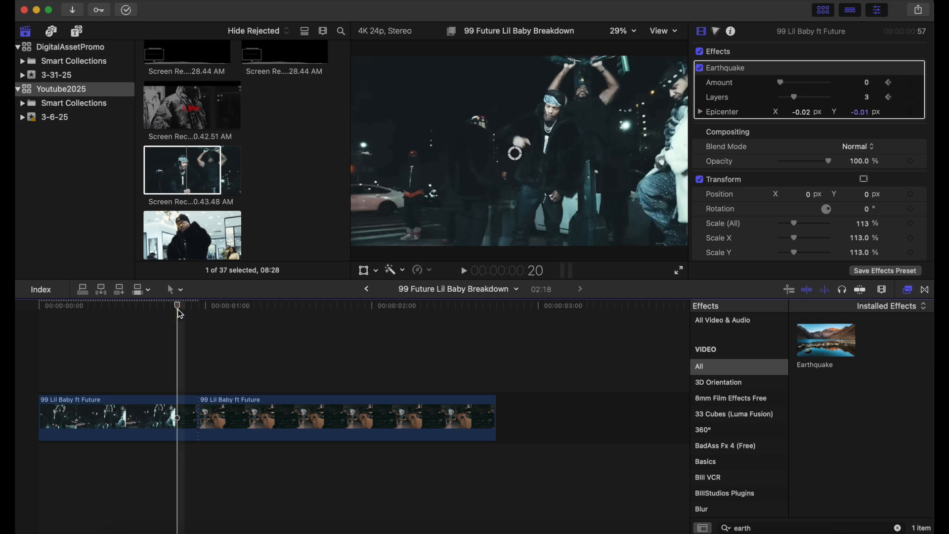
drag(180, 315, 40, 328)
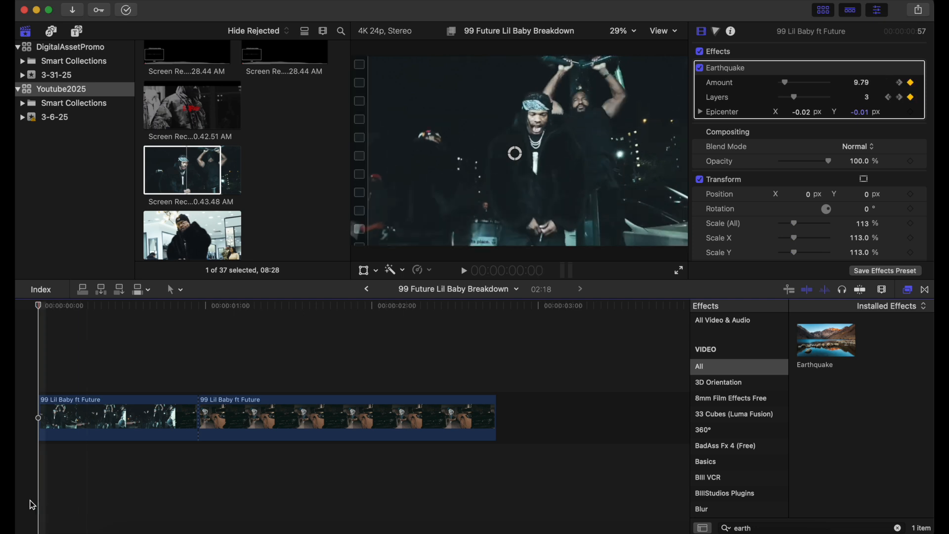
key(space)
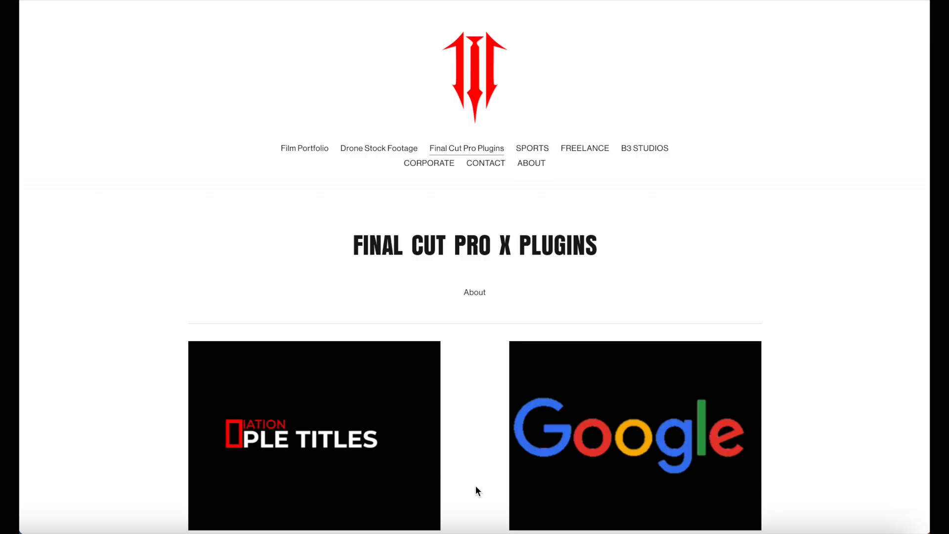
scroll(475, 485, down, 3)
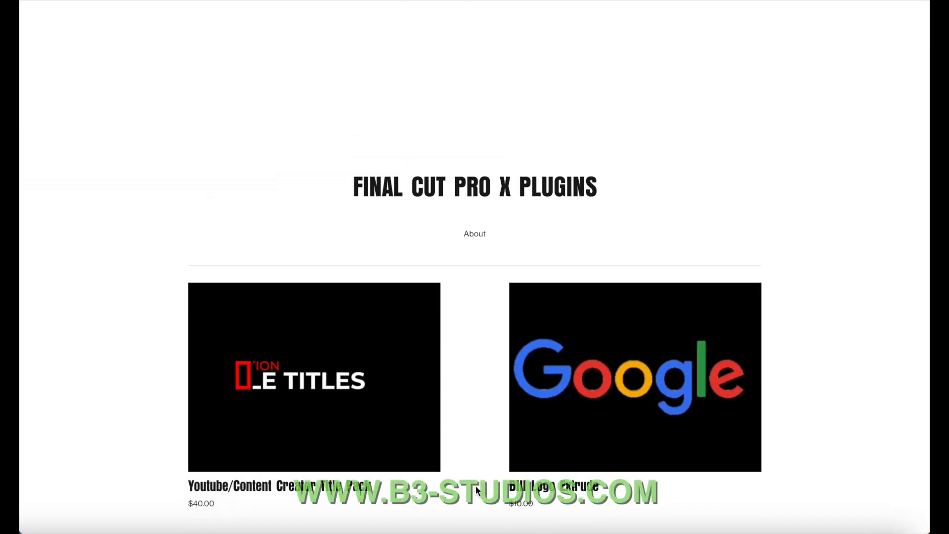
scroll(475, 485, down, 3)
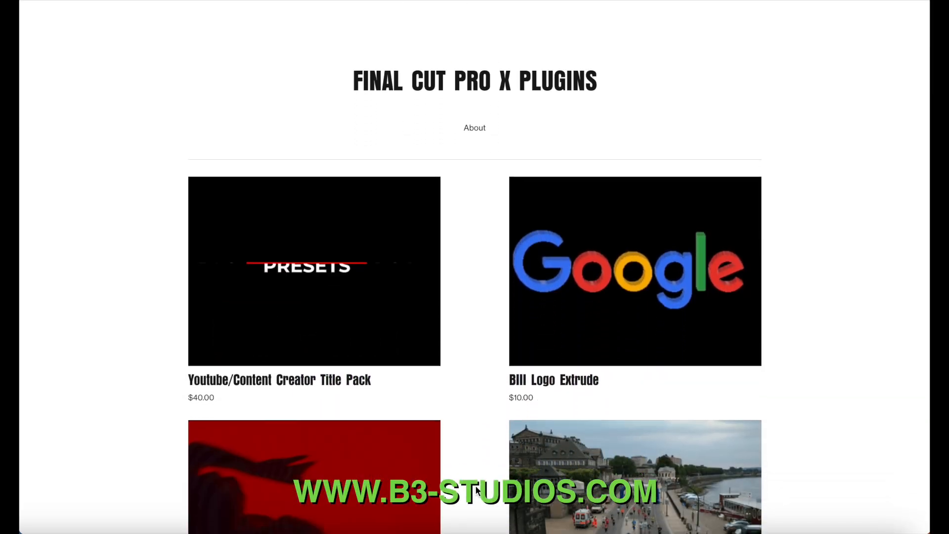
scroll(476, 489, down, 5)
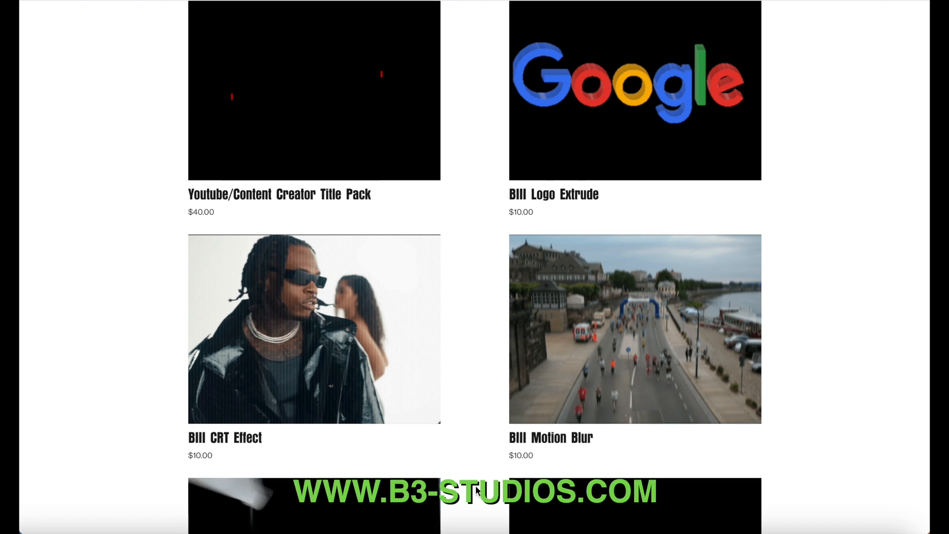
scroll(476, 490, down, 8)
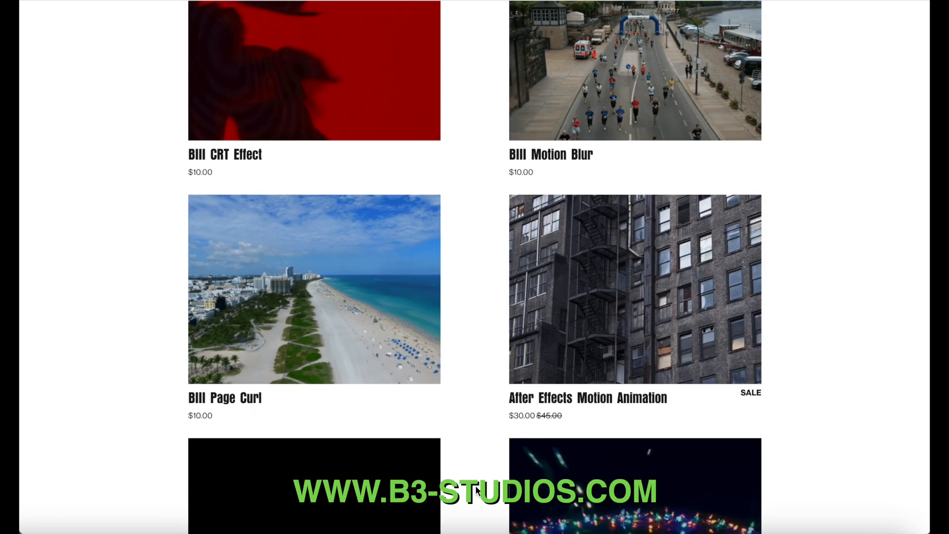
scroll(476, 490, down, 8)
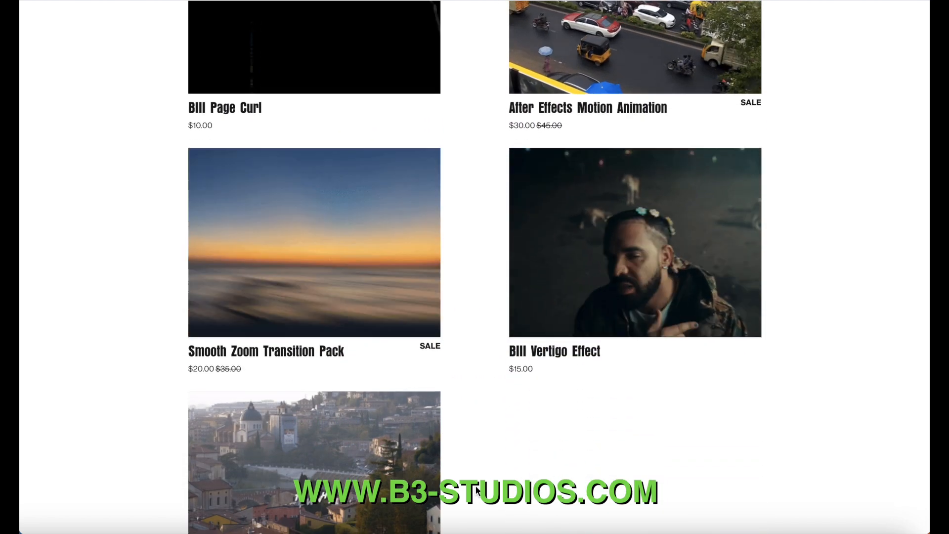